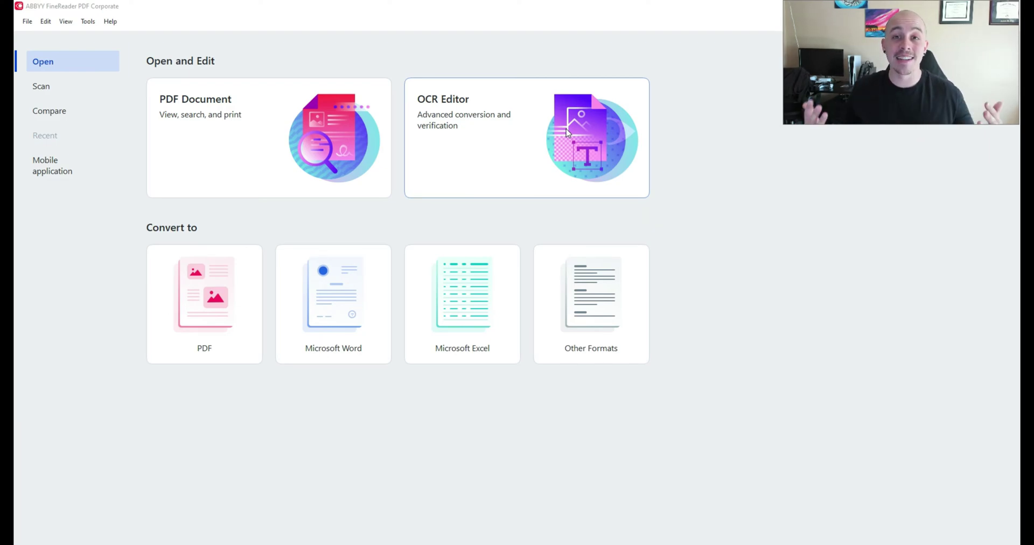
- Open 01_AXE_66890_01_001-012.pdf in the OCR Editor
left_click(566, 128)
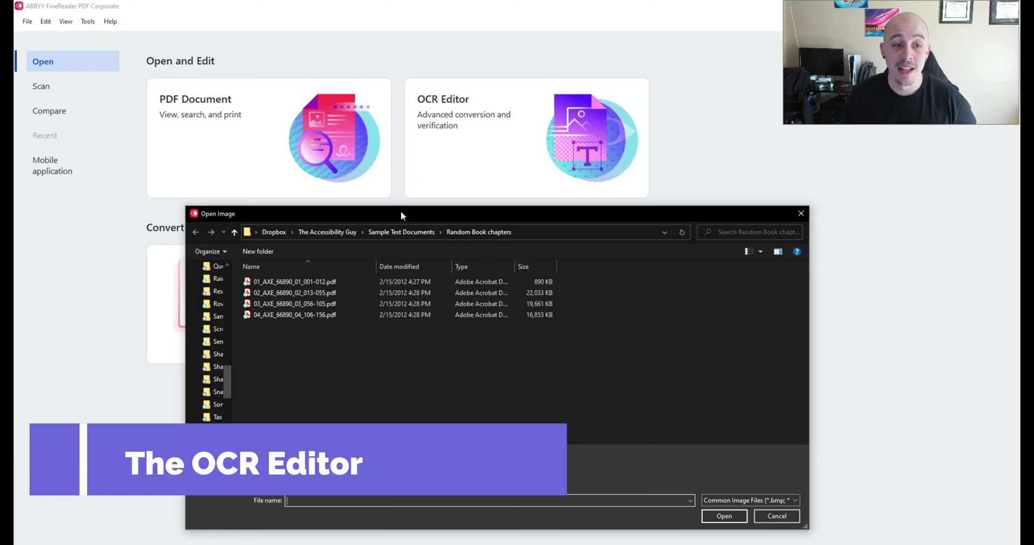
double_click(322, 283)
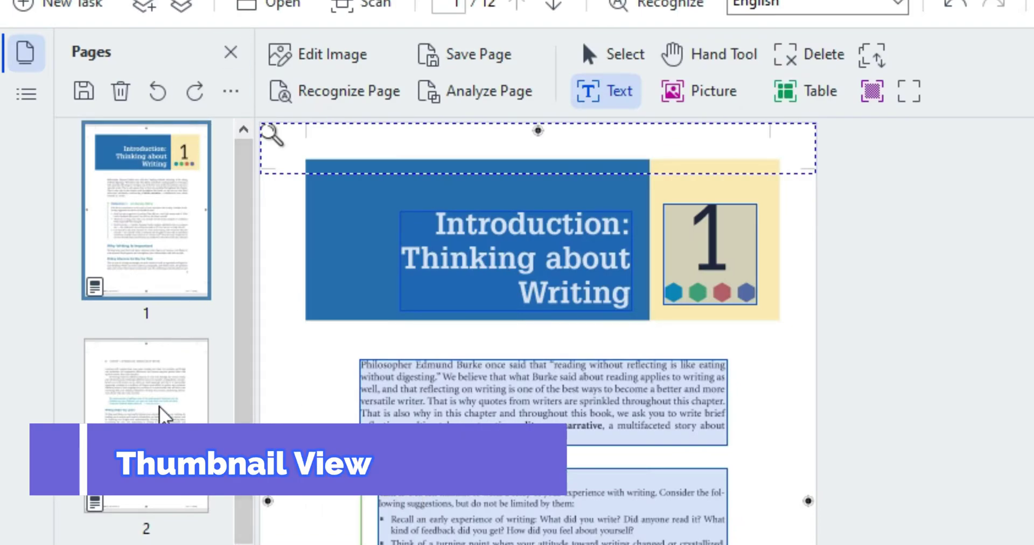
mouse_move(166, 254)
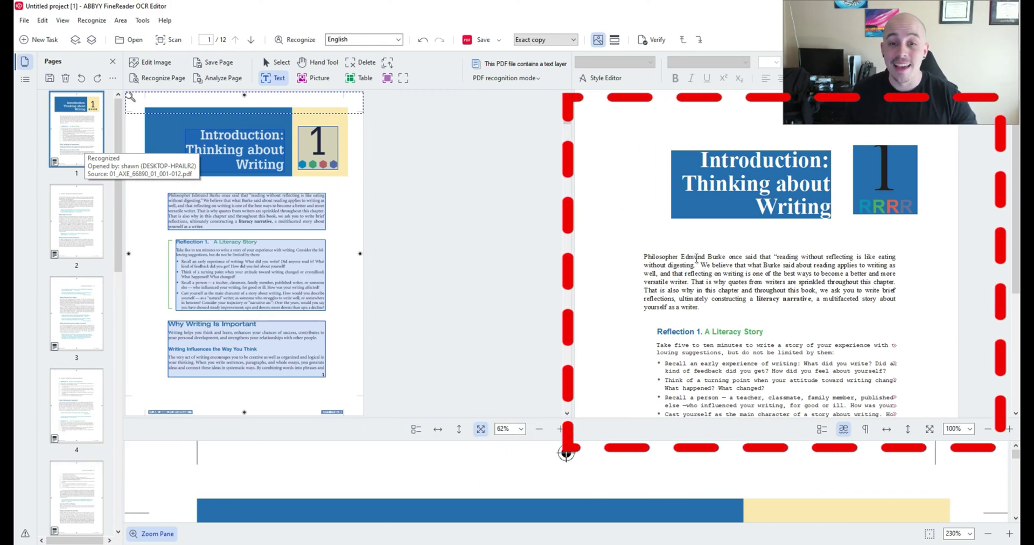
- Examine the first paragraph, the reflection list and the chapter heading of page 1 enlarged in the Zoom Pane
left_click(696, 258)
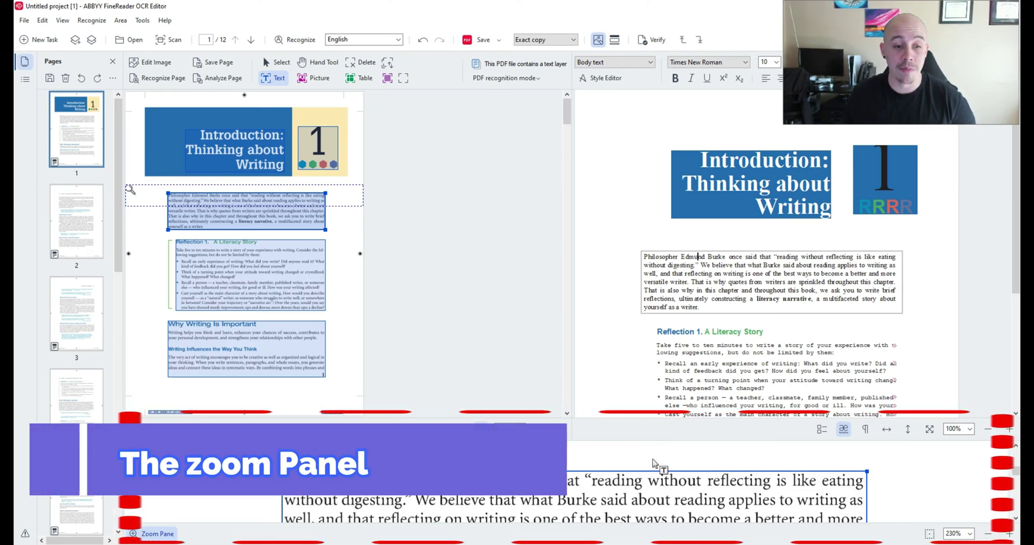
scroll(653, 462, "down", 1)
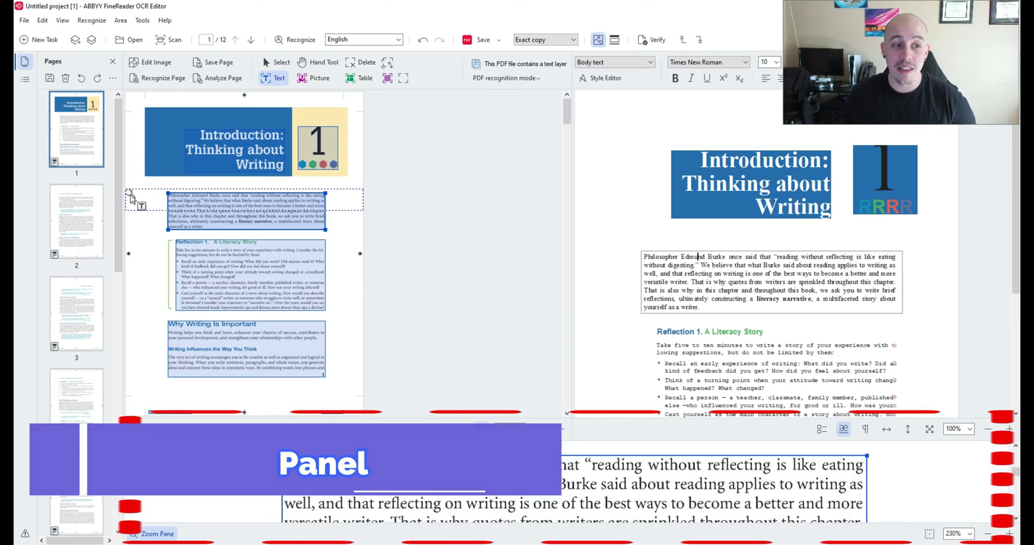
left_click_drag(130, 198, 134, 295)
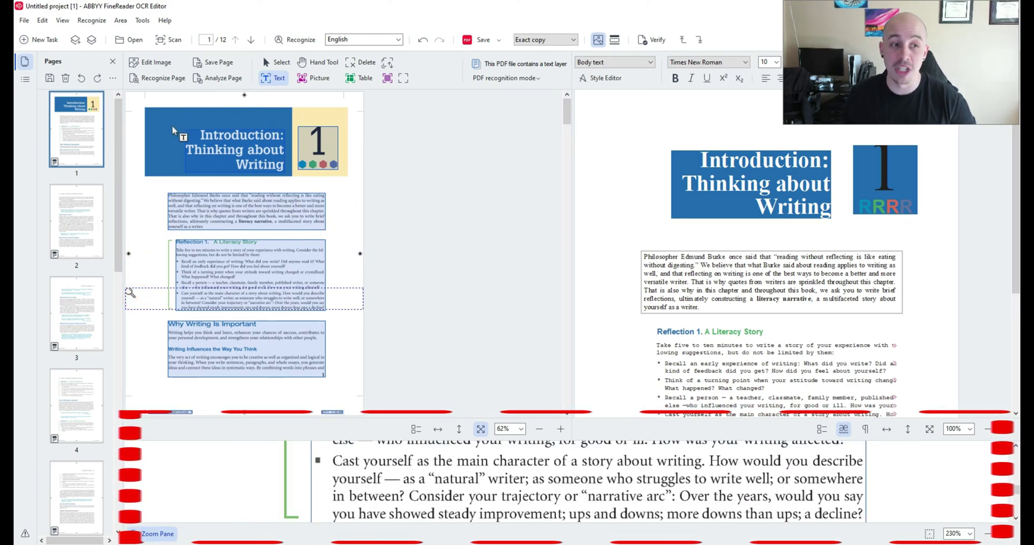
left_click(137, 142)
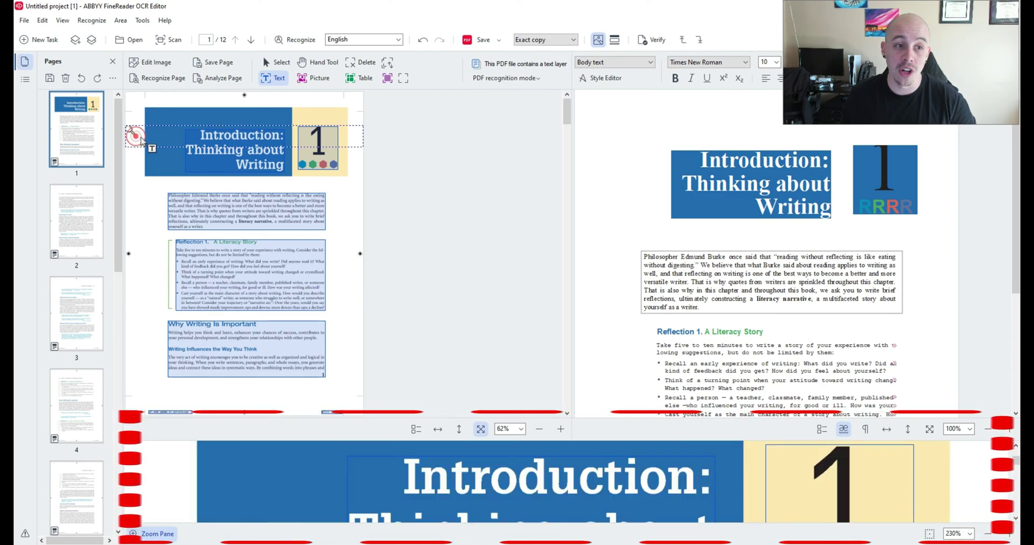
left_click(132, 106)
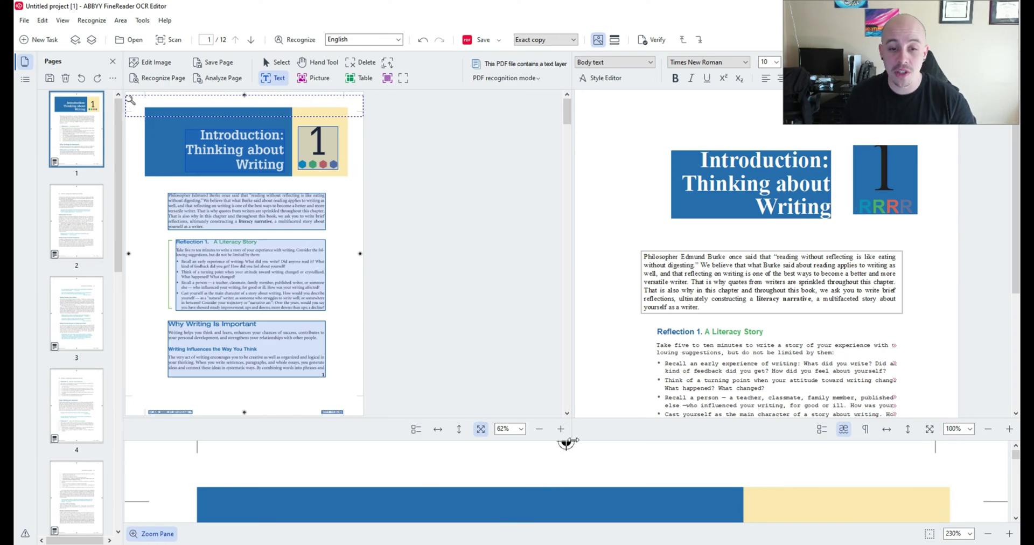
- Try a taller Zoom Pane to inspect the chapter heading, and hide the pane
left_click_drag(566, 443, 566, 316)
scroll(545, 467, "down", 5)
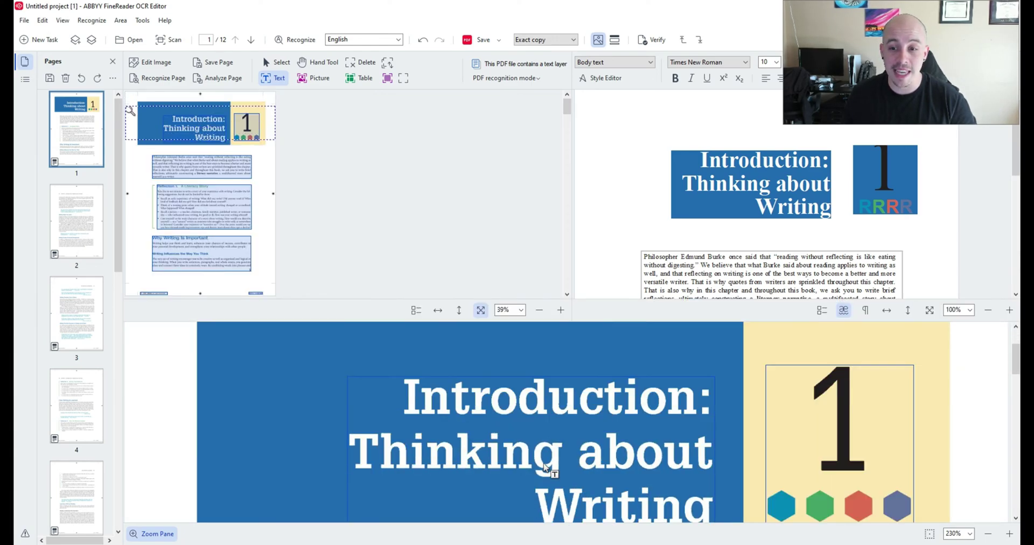
scroll(545, 466, "up", 5)
left_click(141, 539)
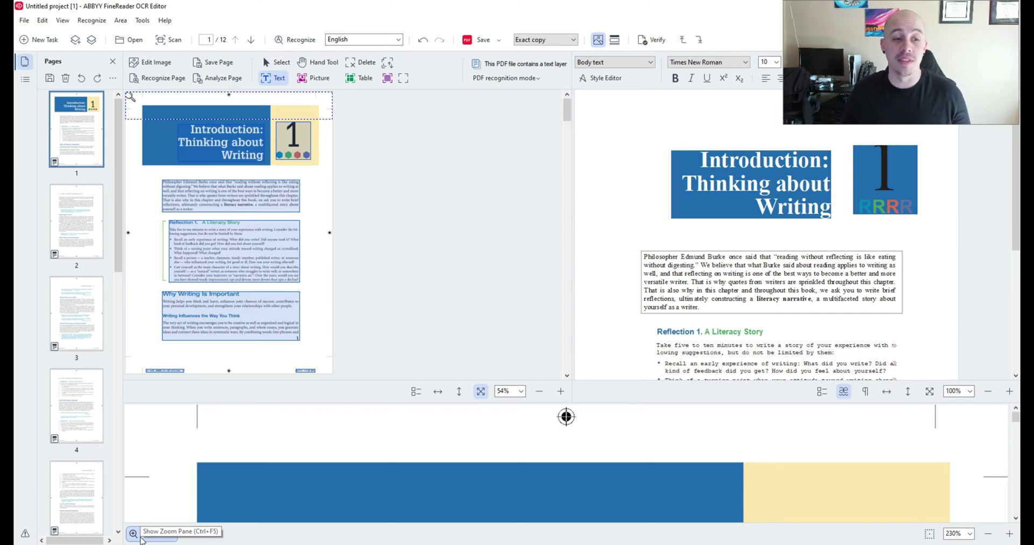
left_click(144, 535)
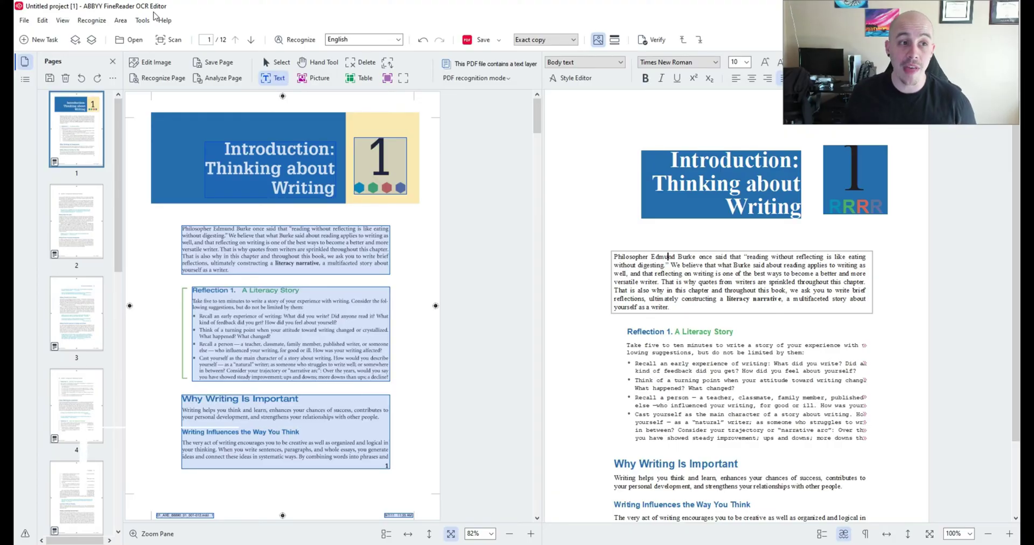
- Open the program options and review the General settings
left_click(143, 20)
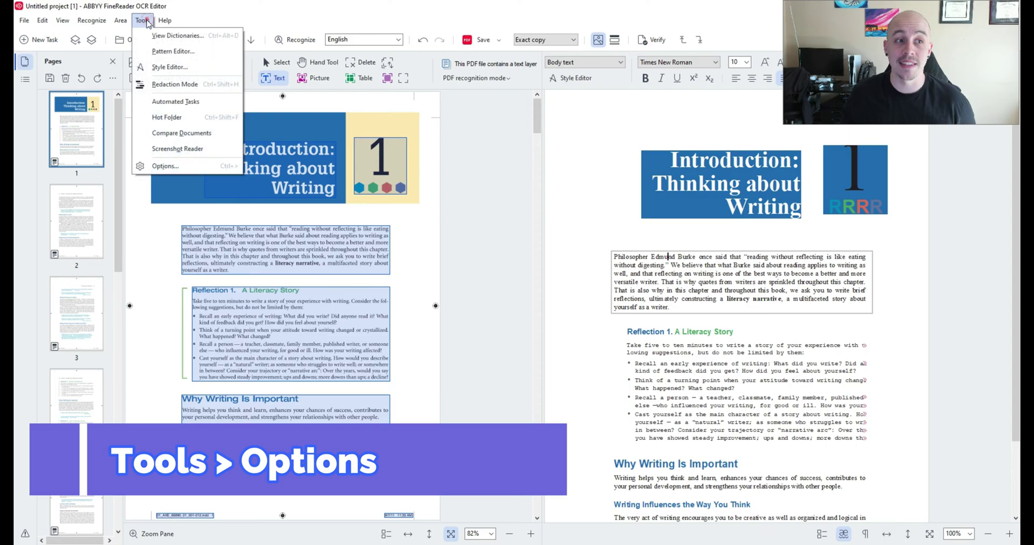
left_click(190, 164)
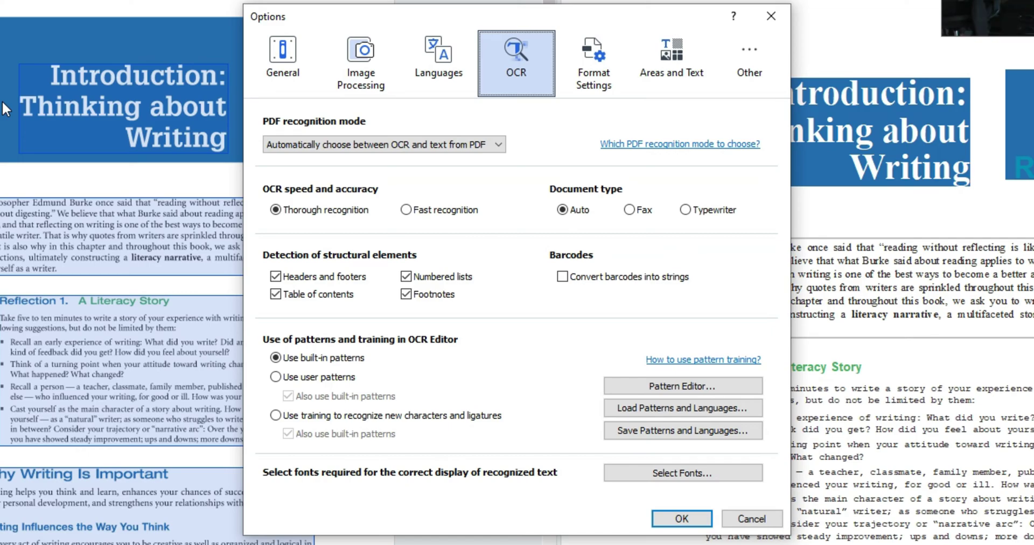
left_click(287, 51)
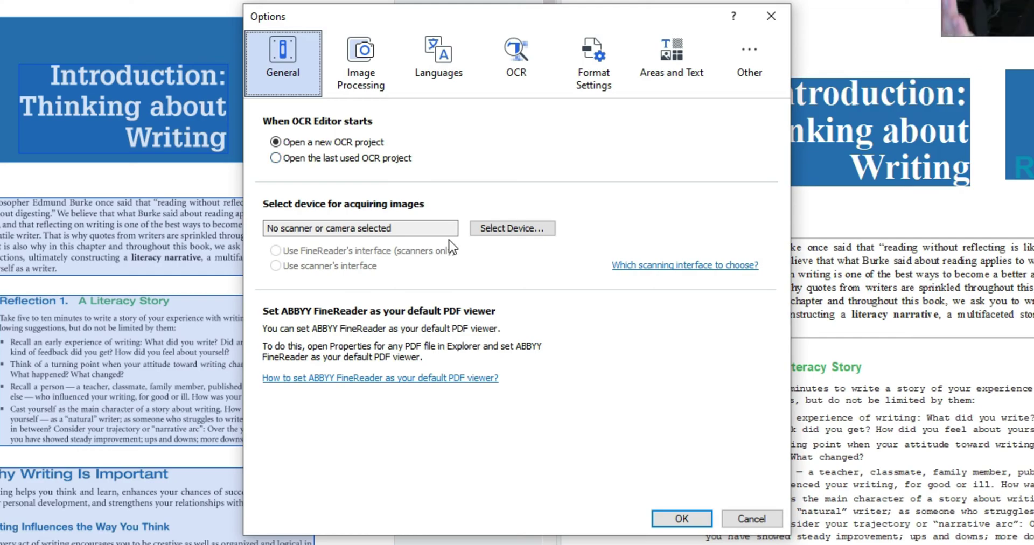
- Review the format settings for the DOC(X), XLS(X), PPTX and CSV document types
left_click(566, 55)
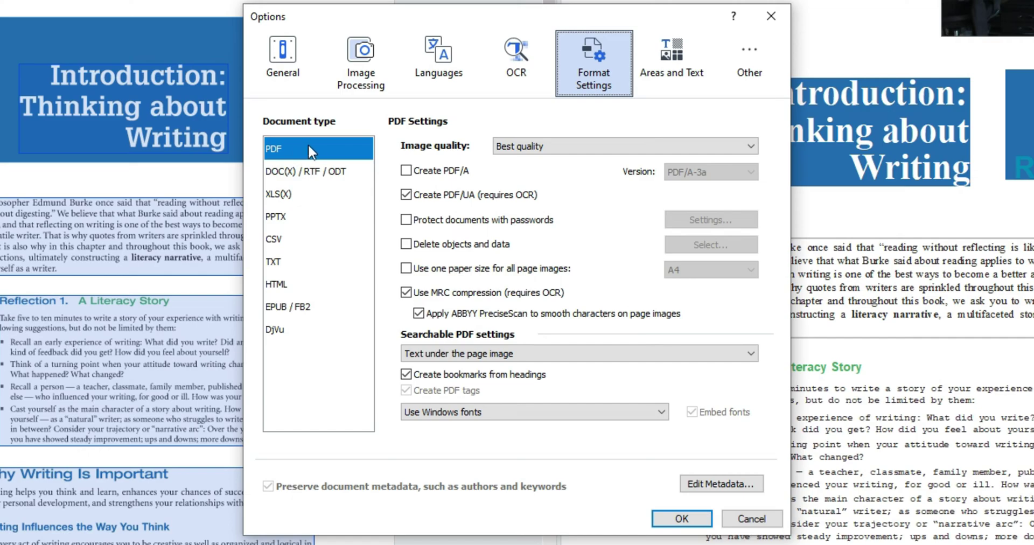
left_click(318, 170)
left_click(300, 197)
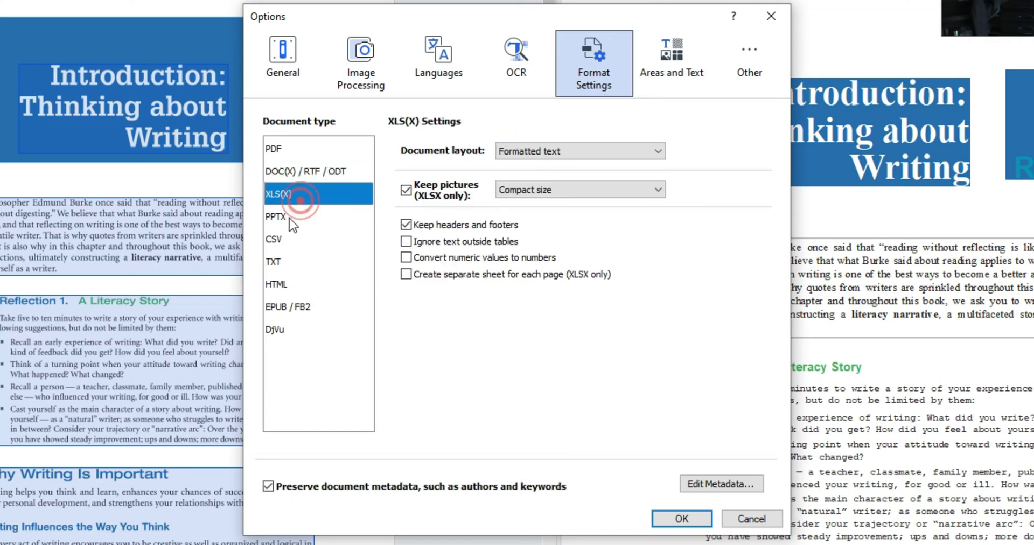
left_click(289, 218)
left_click(285, 246)
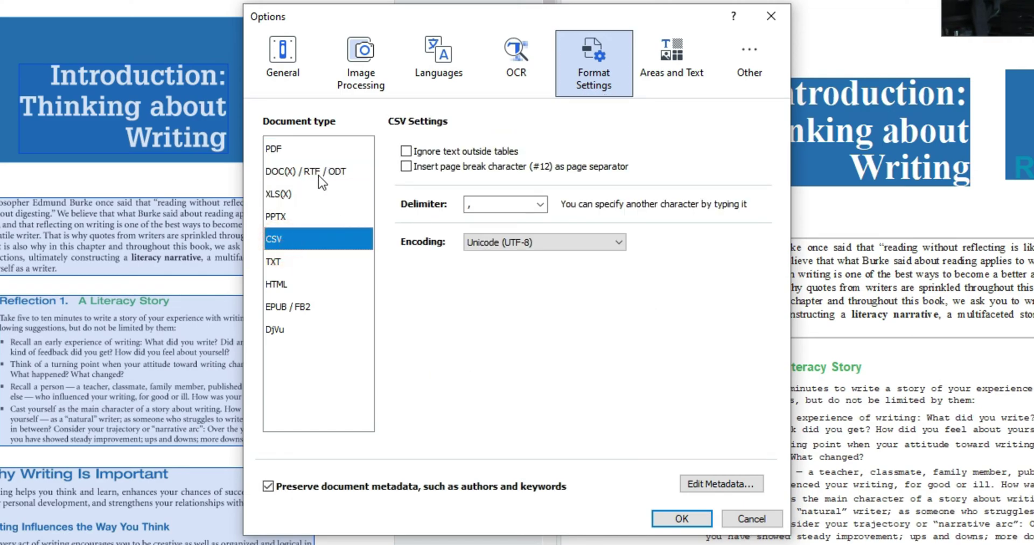
left_click(301, 197)
left_click(301, 218)
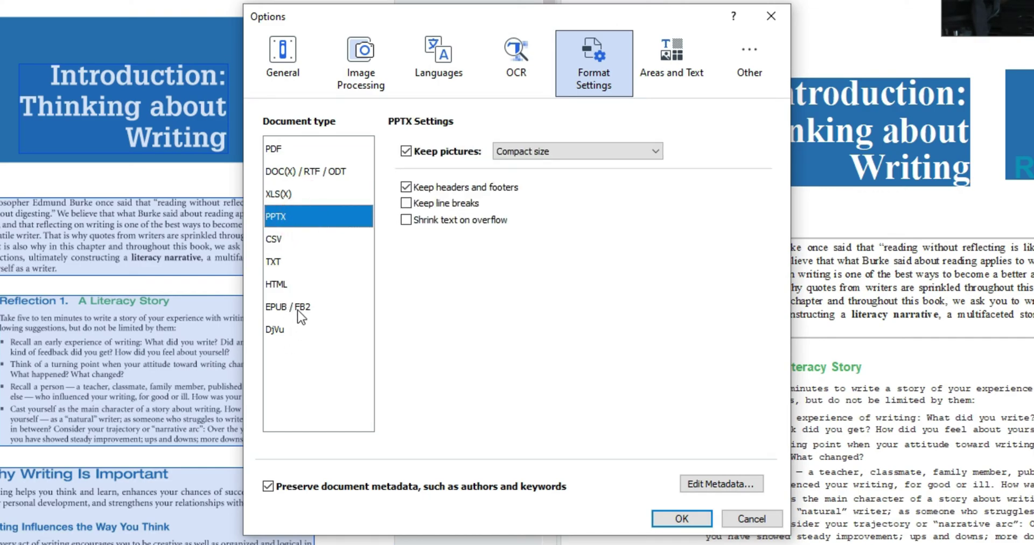
- Set the PDF image quality to Custom, with "Do not change image color" and "Quality loss not allowed"
left_click(296, 158)
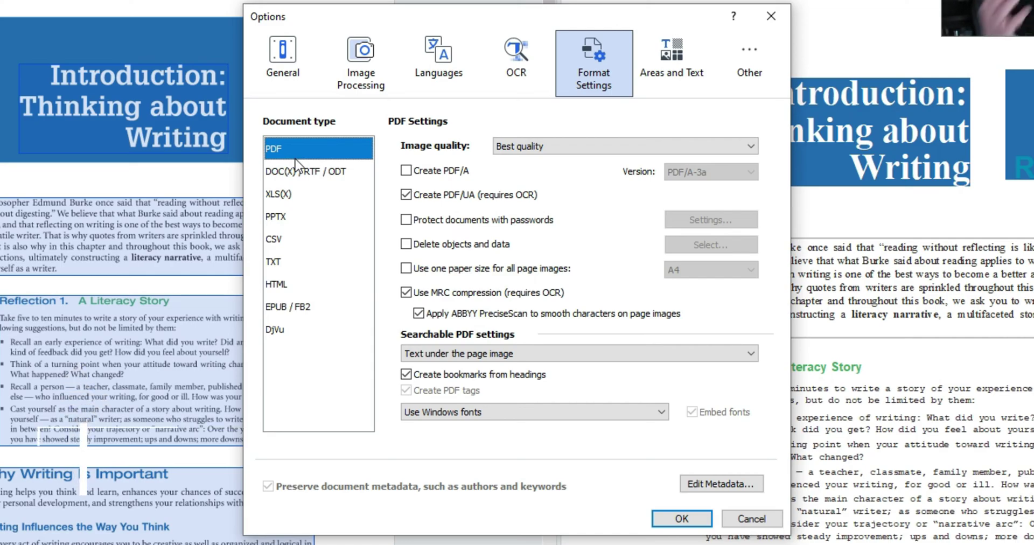
left_click(698, 144)
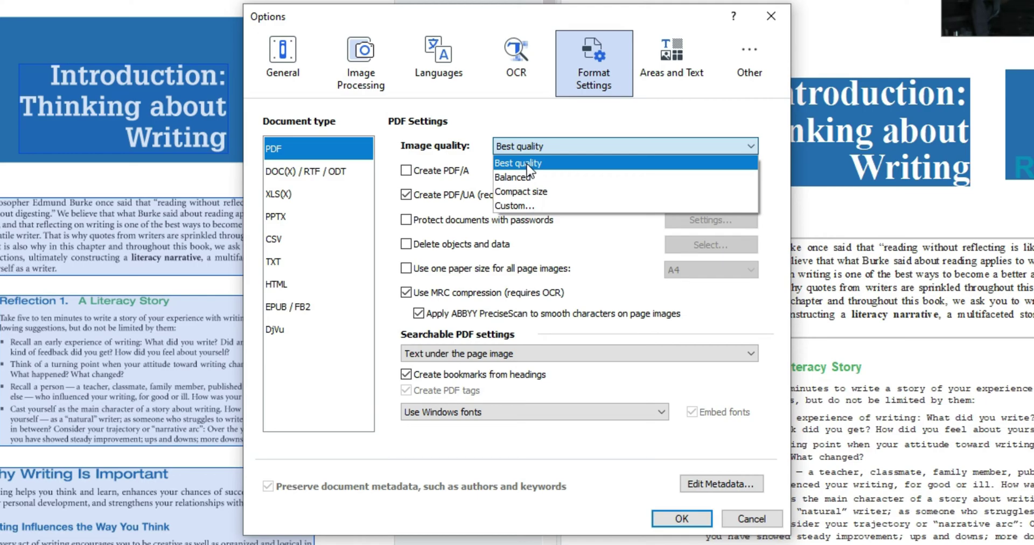
left_click(527, 205)
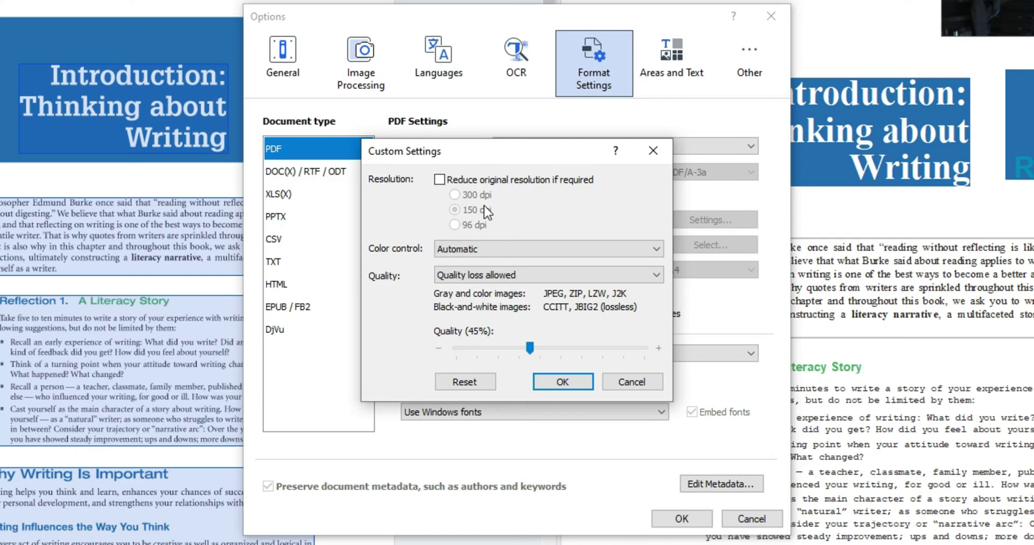
left_click(509, 244)
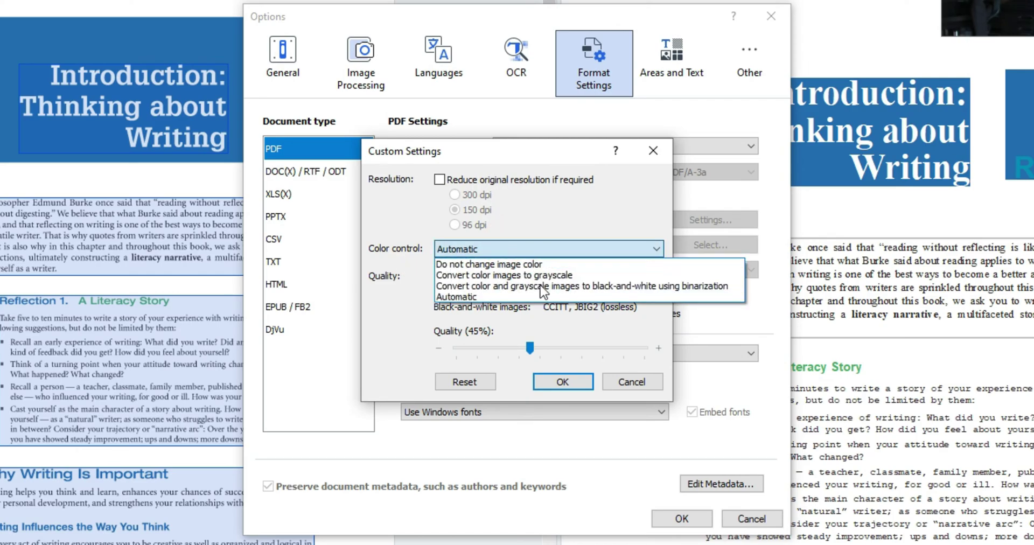
left_click(513, 265)
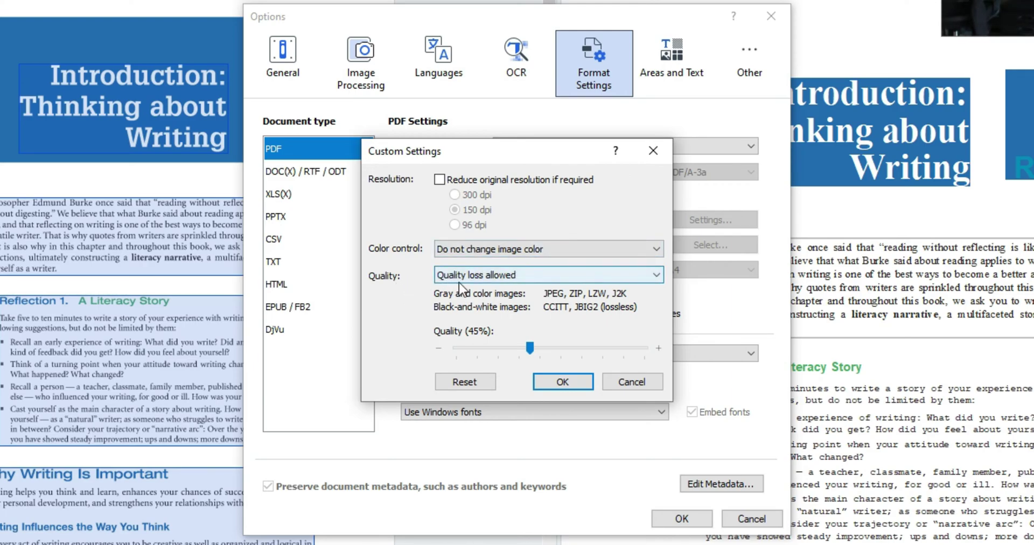
left_click(508, 275)
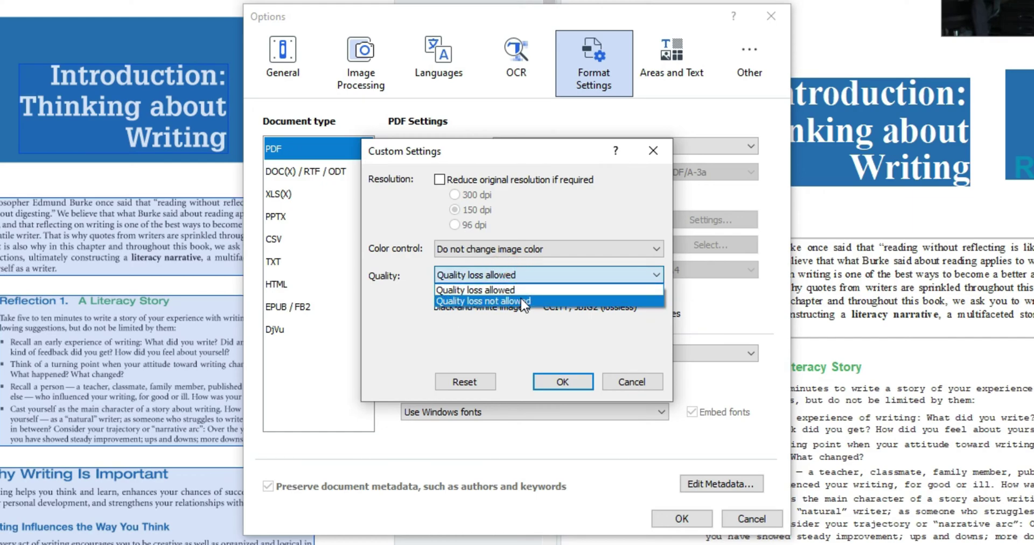
left_click(517, 300)
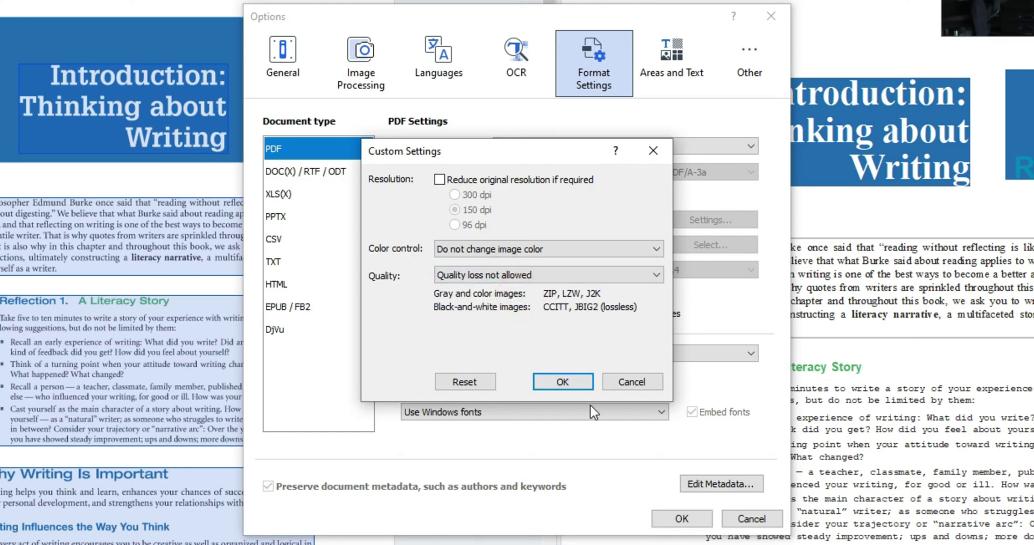
left_click(562, 380)
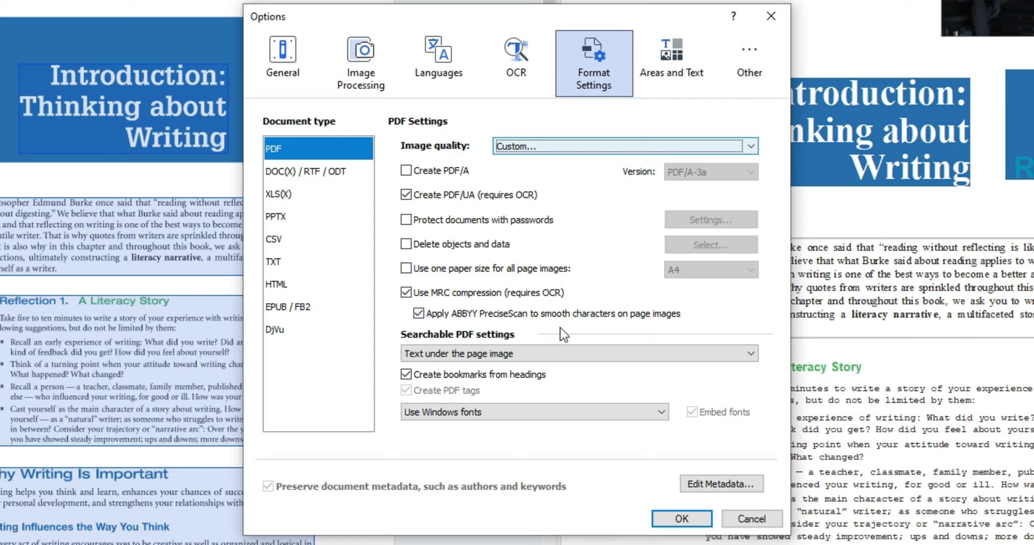
- Choose "Text under the page image" for searchable PDFs and keep the "Use Windows fonts" option
left_click(596, 350)
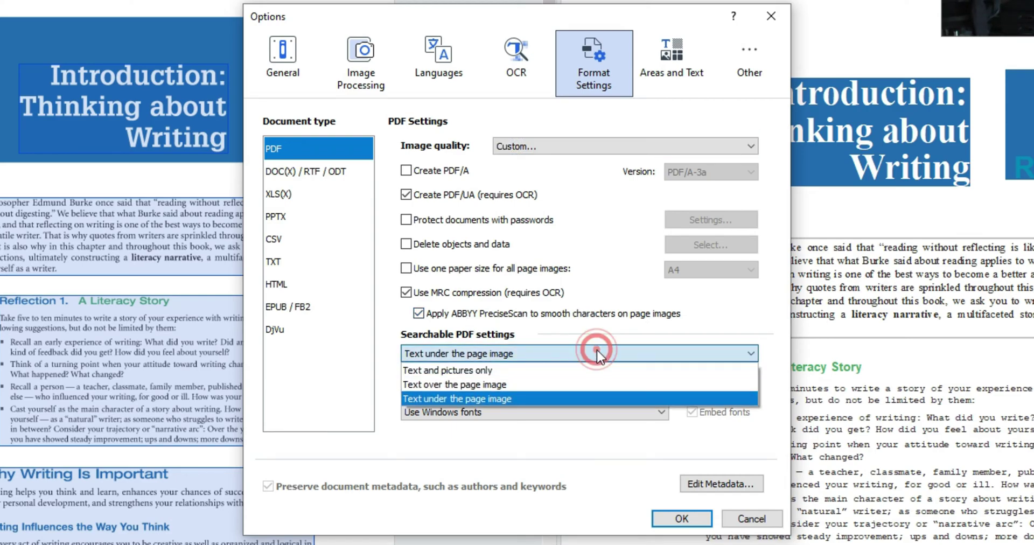
left_click(583, 399)
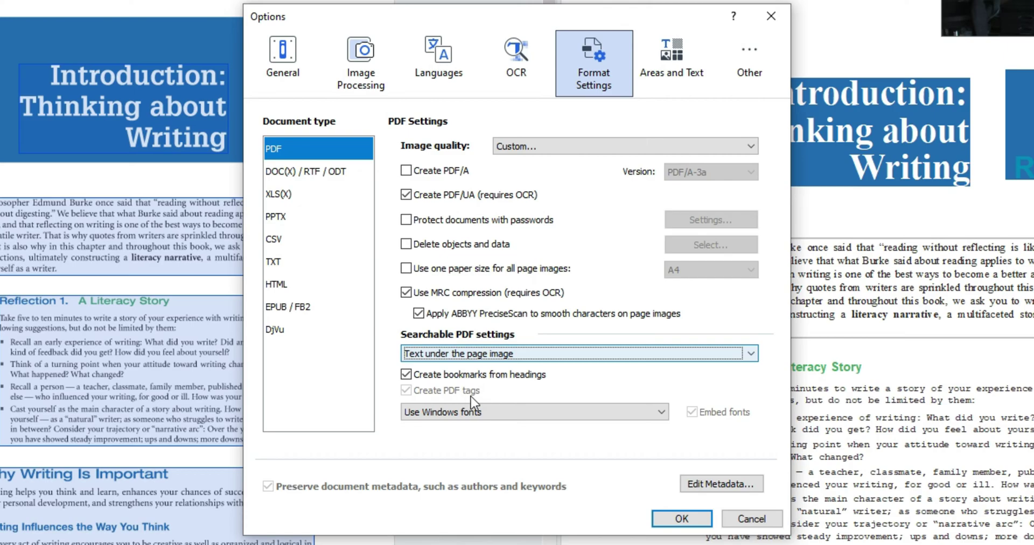
left_click(461, 409)
left_click(461, 410)
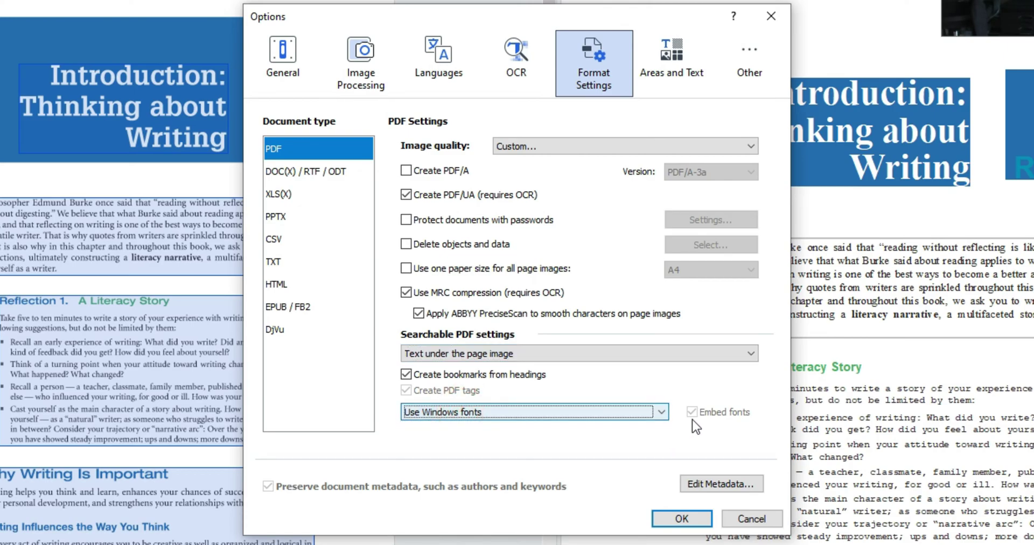
- Fill in the PDF metadata with title "Abbyy Finereader example", the author's full name and subject "A overview"
left_click(704, 487)
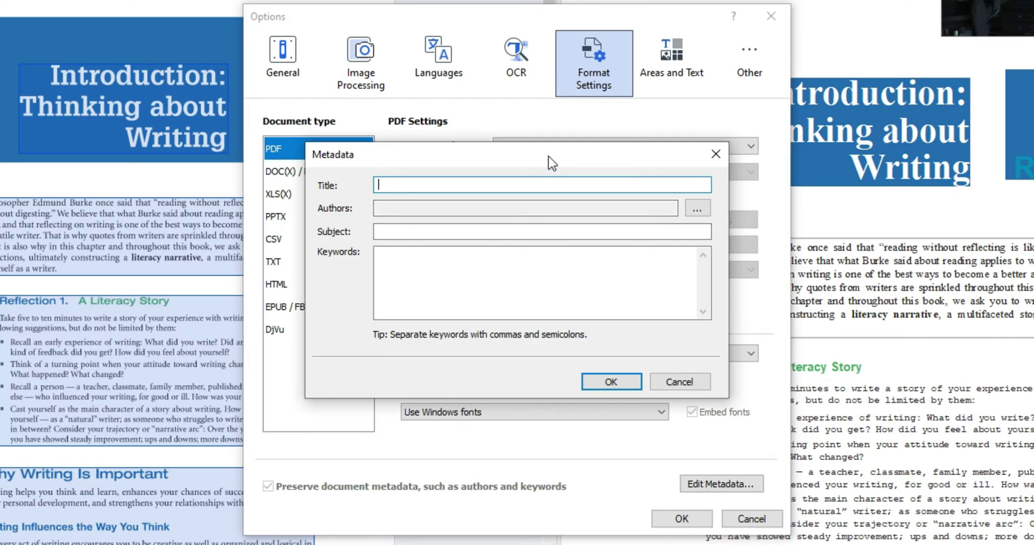
type("Abbyy Finereader example")
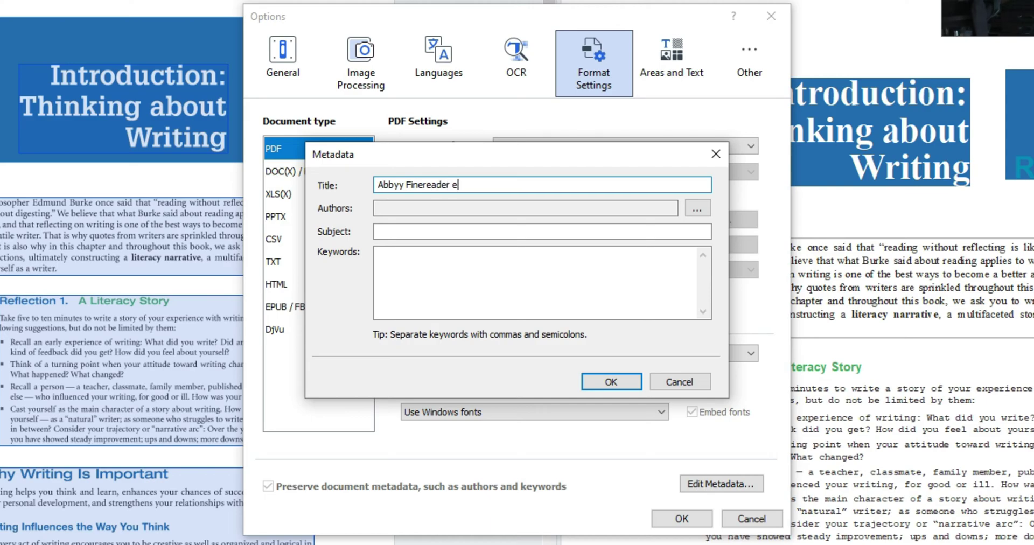
key("Tab")
key("Tab")
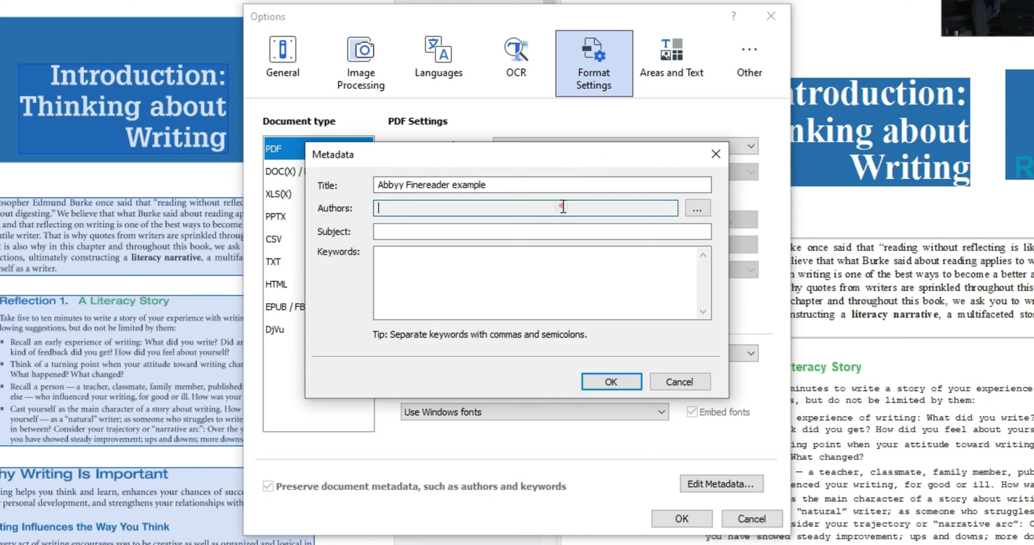
left_click(625, 203)
type("Shawn Jordison")
left_click(498, 228)
left_click(498, 231)
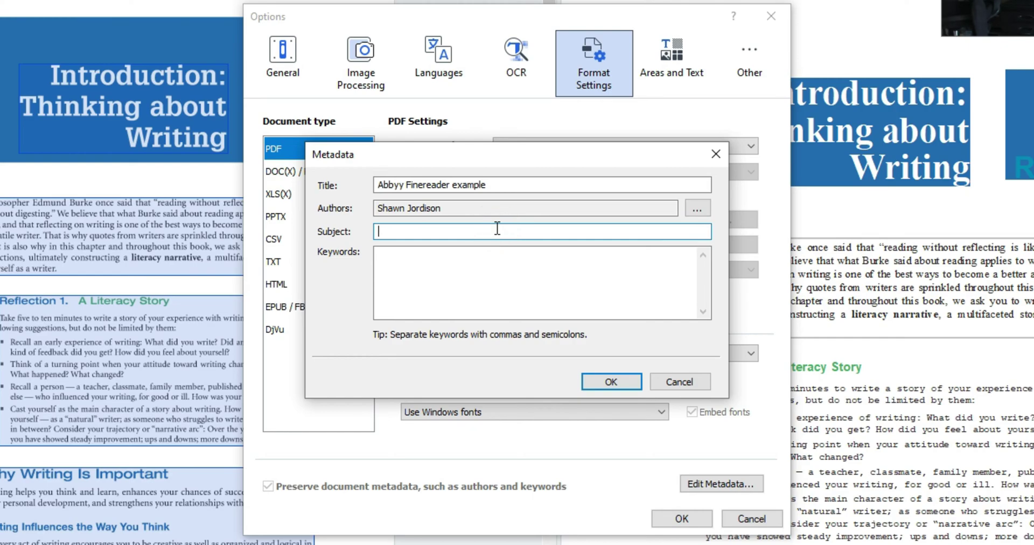
type("A overview")
left_click(612, 381)
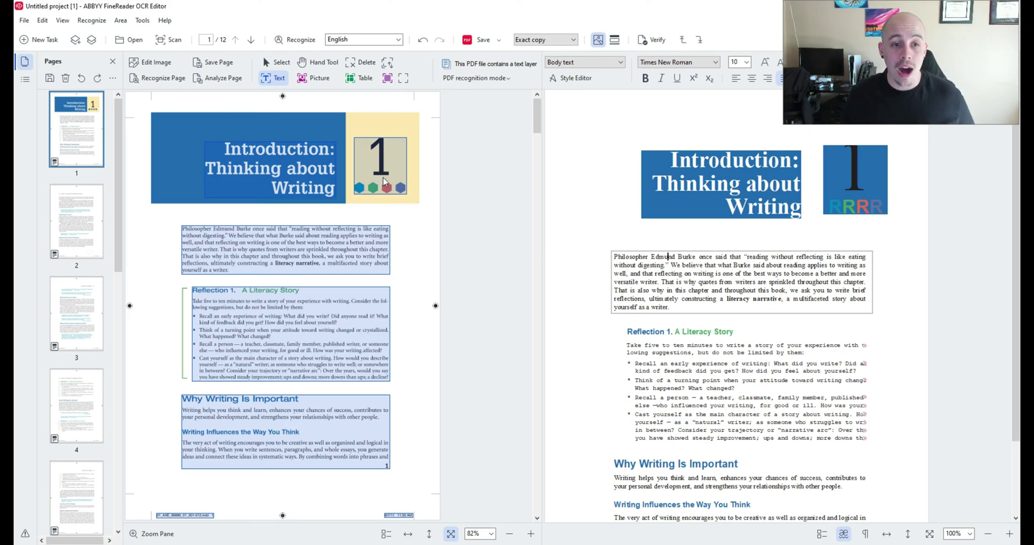
- Enlarge the page image to 100%
scroll(377, 175, "up", 1)
scroll(481, 215, "up", 1)
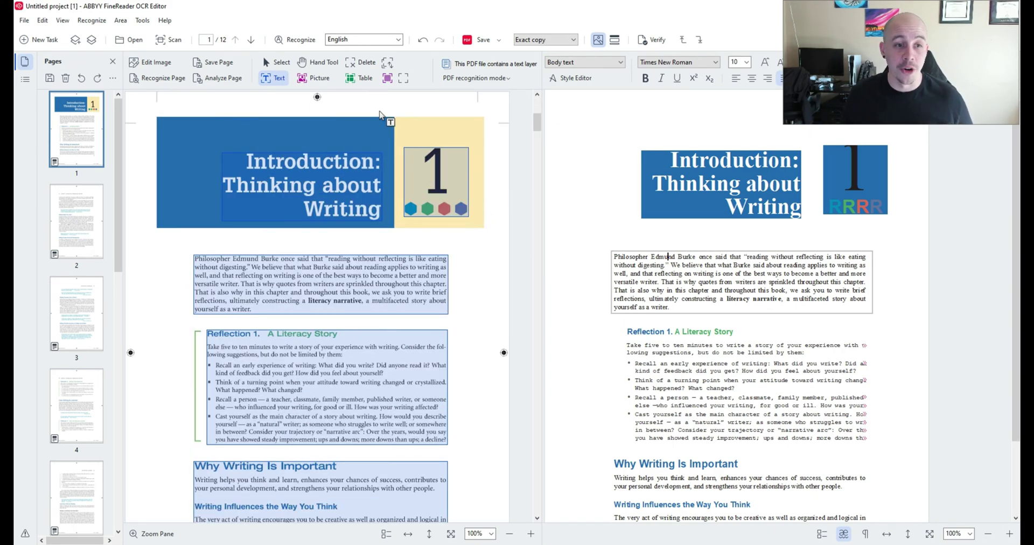
- Change the area type of the chapter number "1" graphic on page 1 from text to Picture
left_click(335, 180)
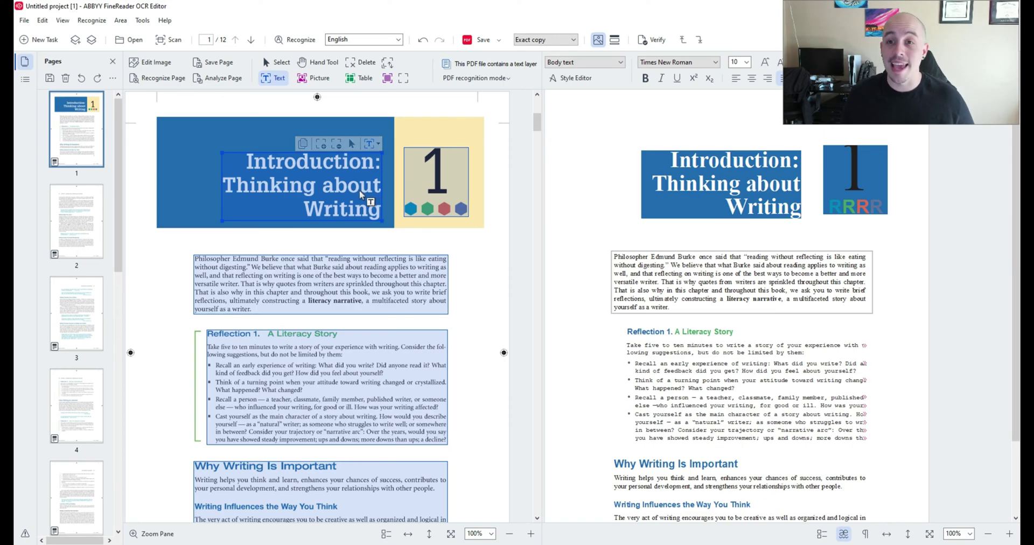
left_click(442, 186)
left_click(436, 176)
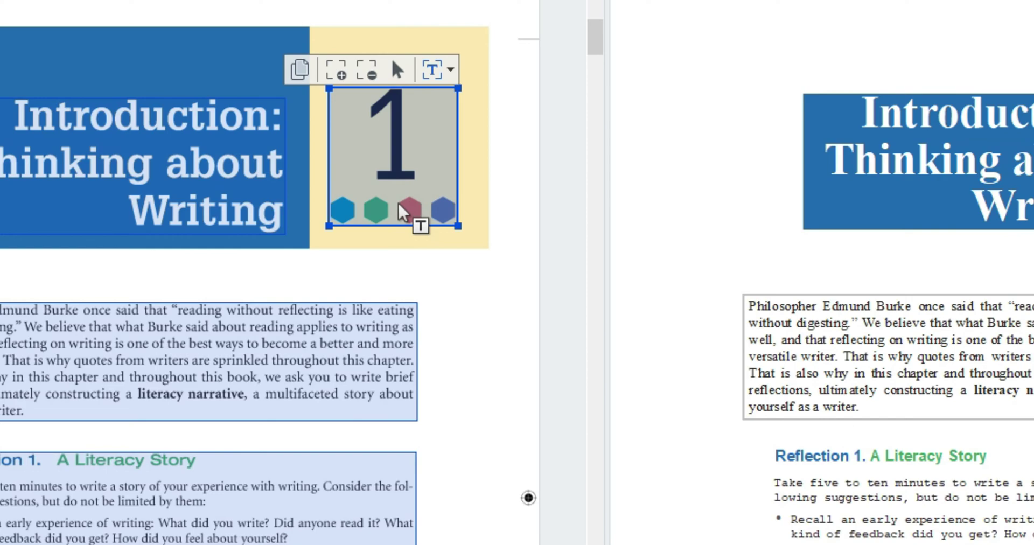
right_click(418, 113)
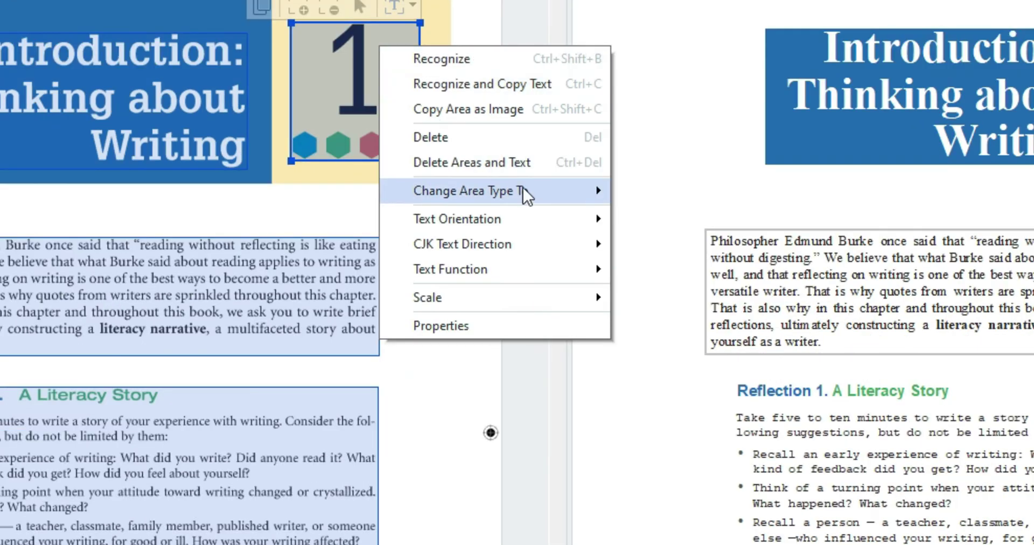
mouse_move(576, 258)
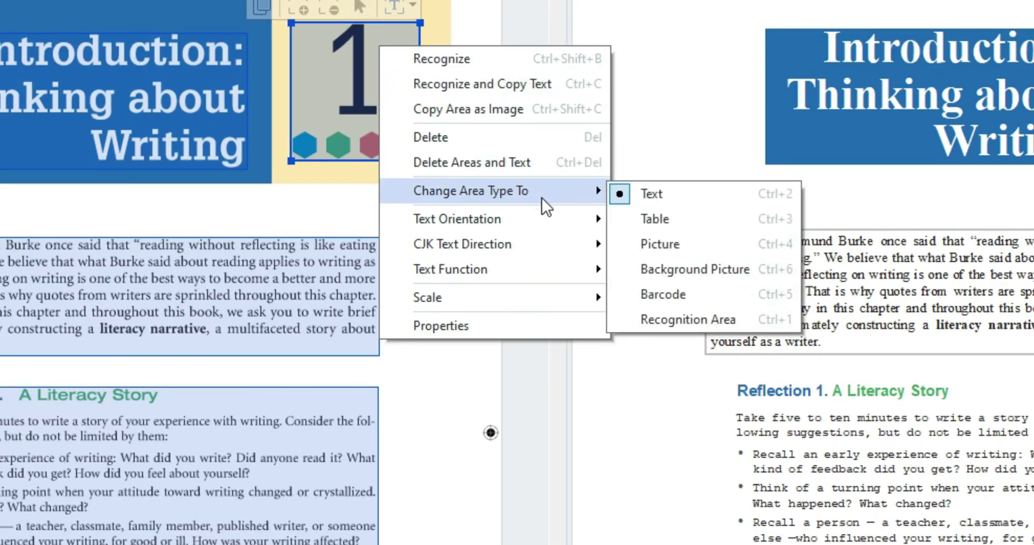
left_click(692, 244)
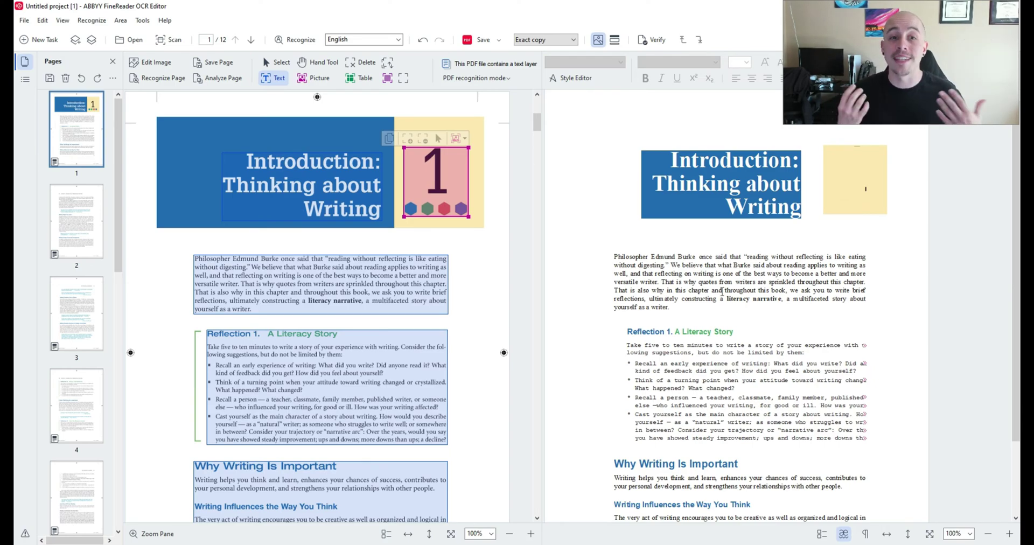
- Check the PDF recognition mode options without changing the mode, and run recognition on page 1
left_click(386, 288)
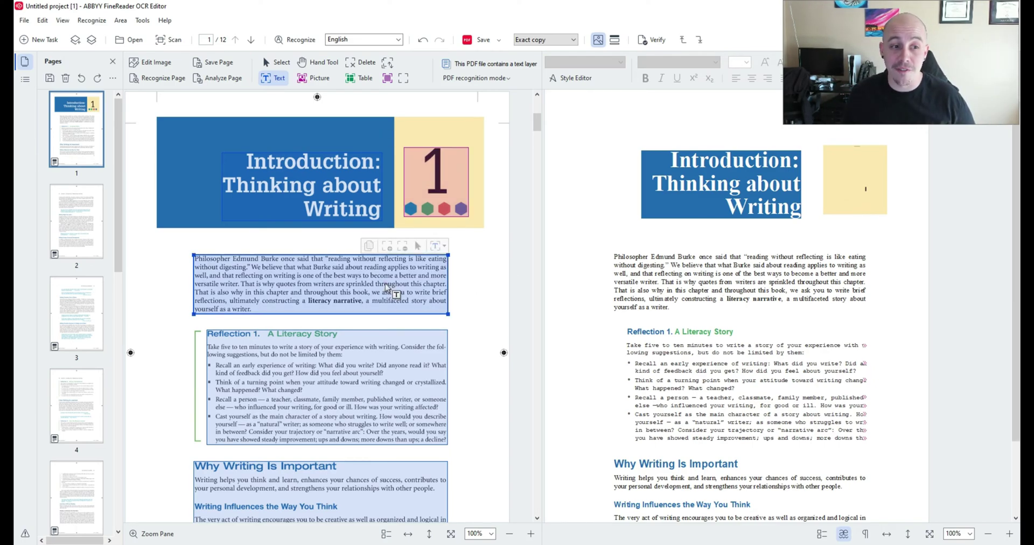
left_click(510, 79)
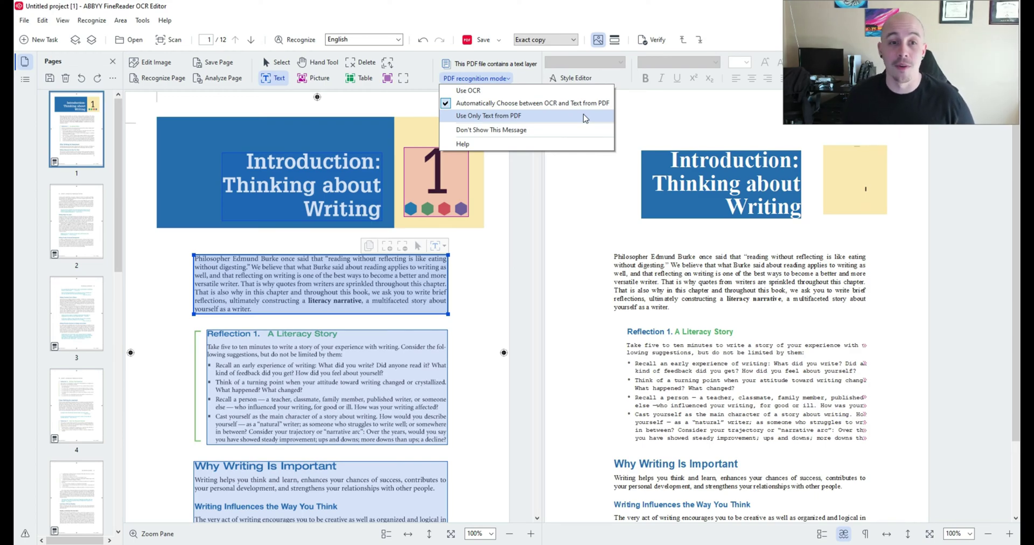
left_click(492, 241)
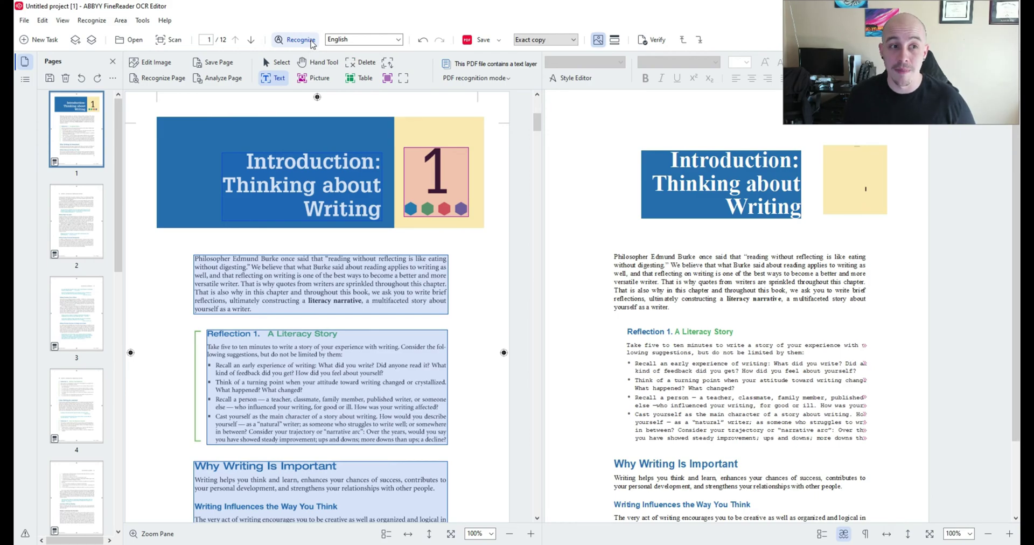
left_click(173, 80)
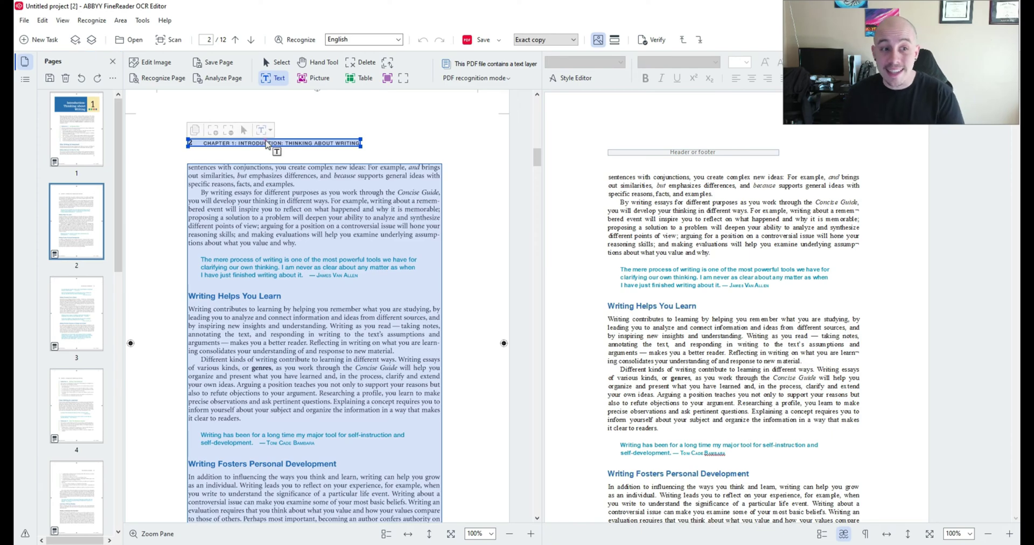
- Delete all recognition areas from page 2, including the running header area
left_click(265, 141)
scroll(275, 167, "down", 3)
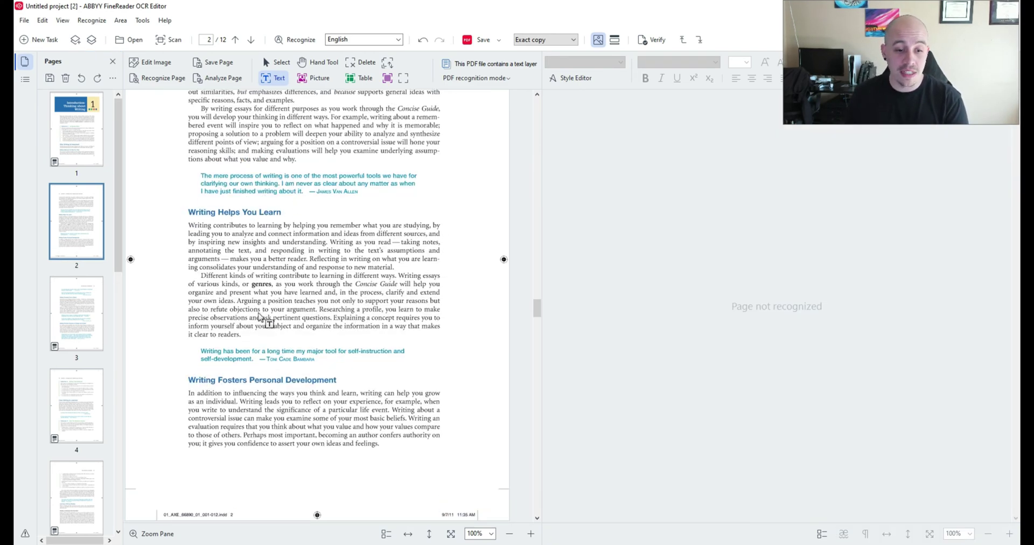
scroll(318, 312, "up", 3)
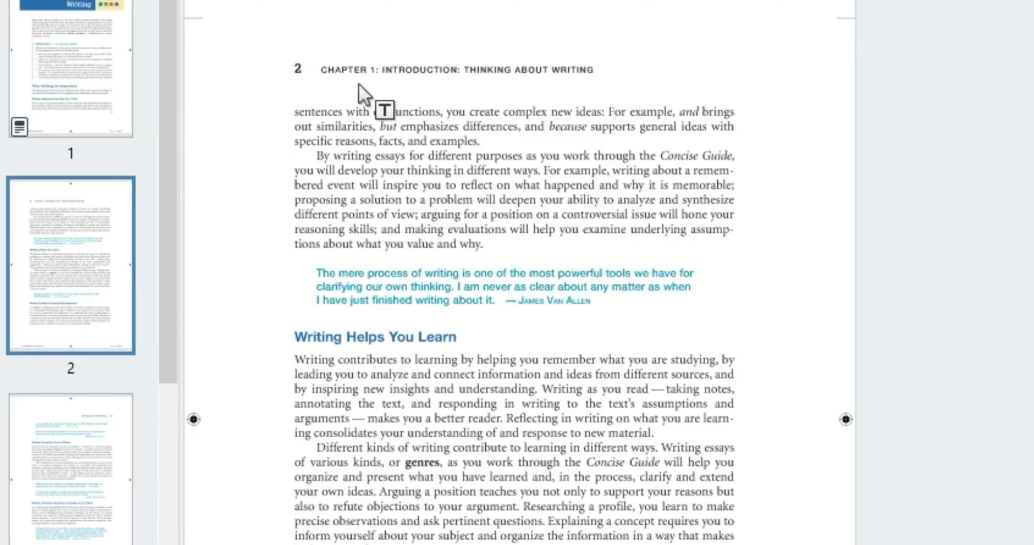
- Draw separate text areas on page 2 around the body paragraphs, the teal quotes and the "Writing Helps You Learn" heading
left_click_drag(256, 99, 757, 246)
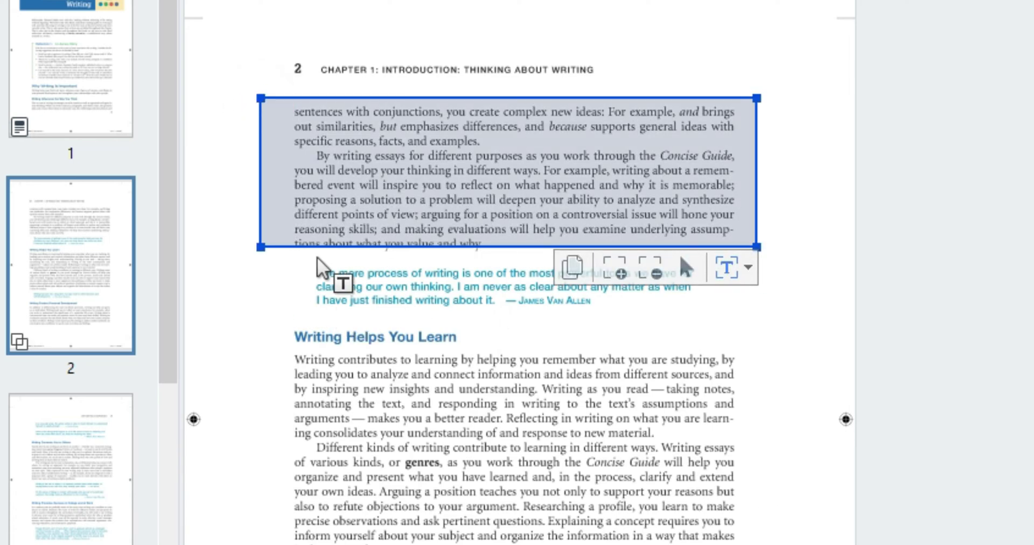
left_click_drag(308, 247, 727, 312)
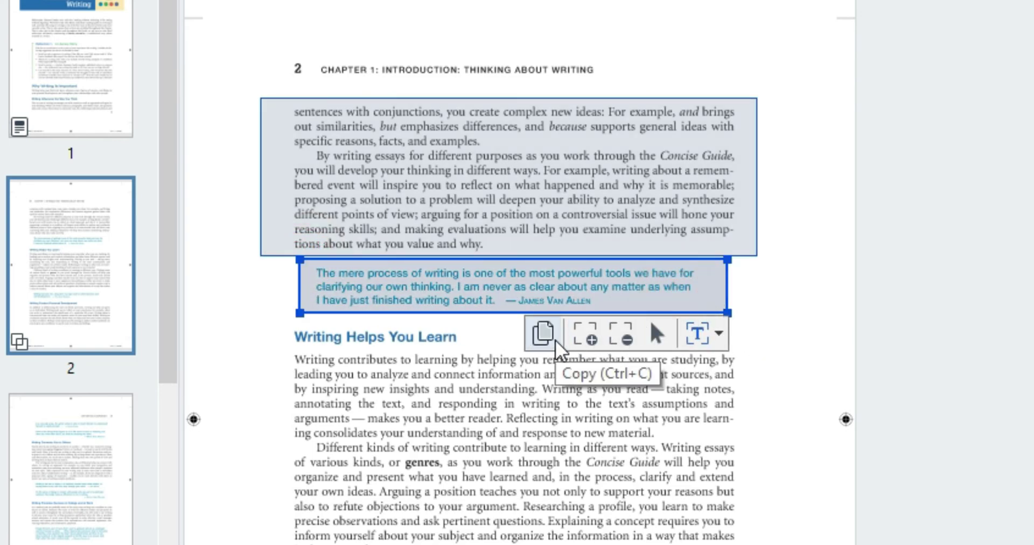
left_click(599, 327)
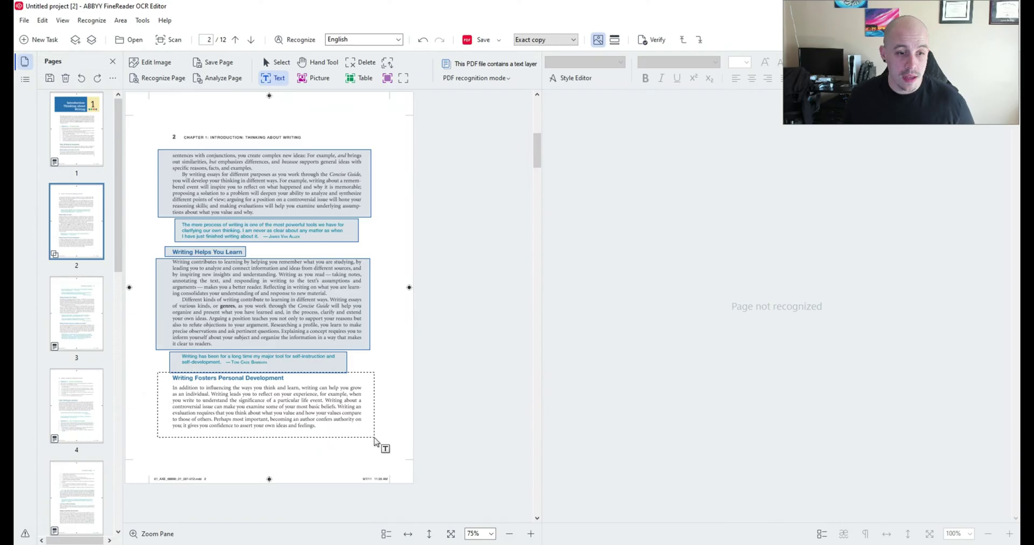
- Cover the "Writing Fosters Personal Development" section with a text area starting below the quote, and recognize page 2
left_click(359, 378)
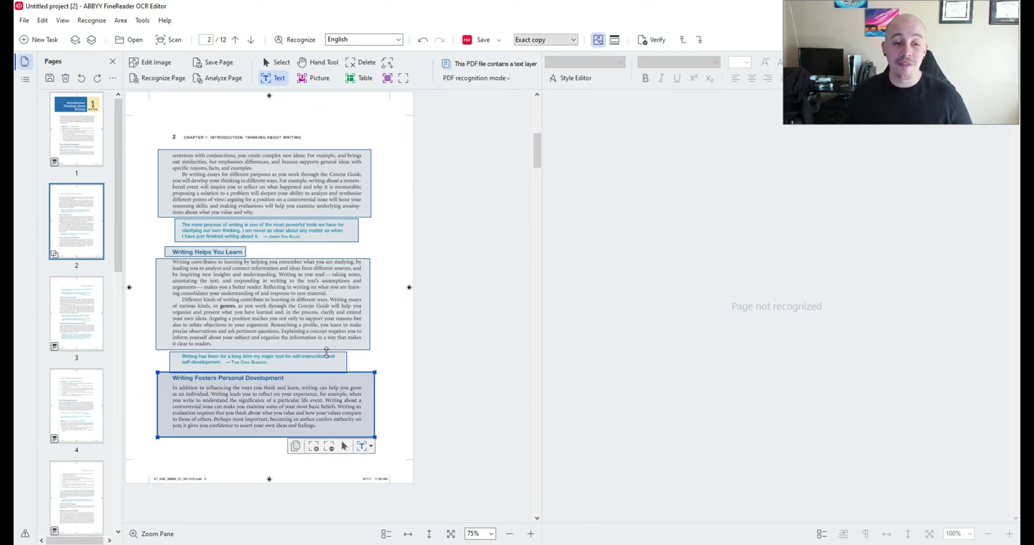
left_click_drag(358, 372, 358, 375)
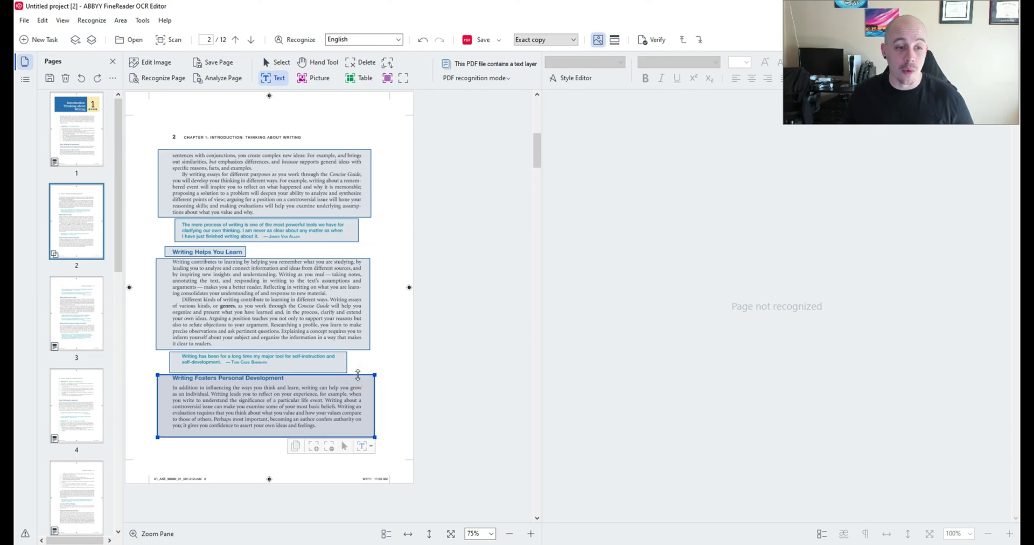
left_click(163, 78)
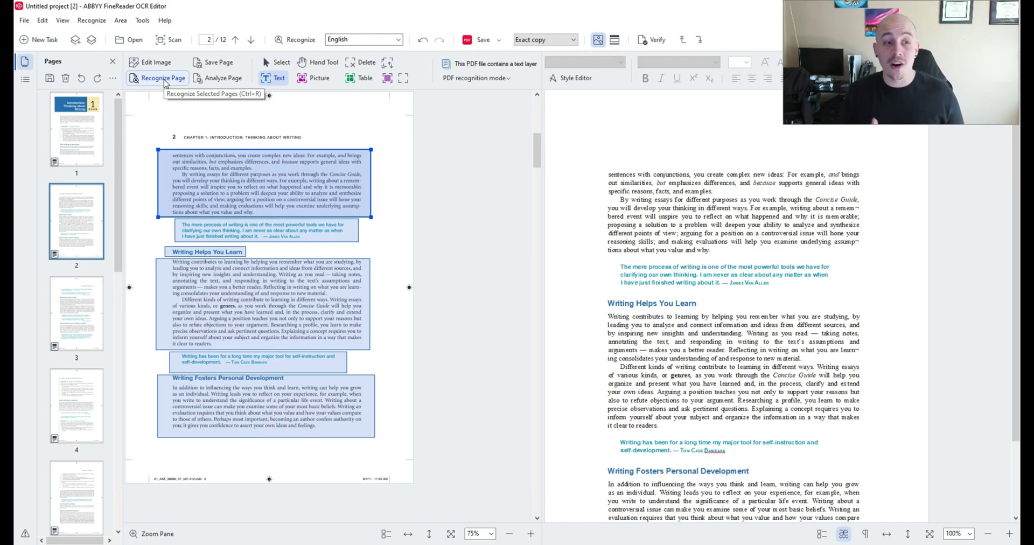
- Check the styles of page 2's first text block and a heading, keeping Heading #3 for the heading
left_click(710, 217)
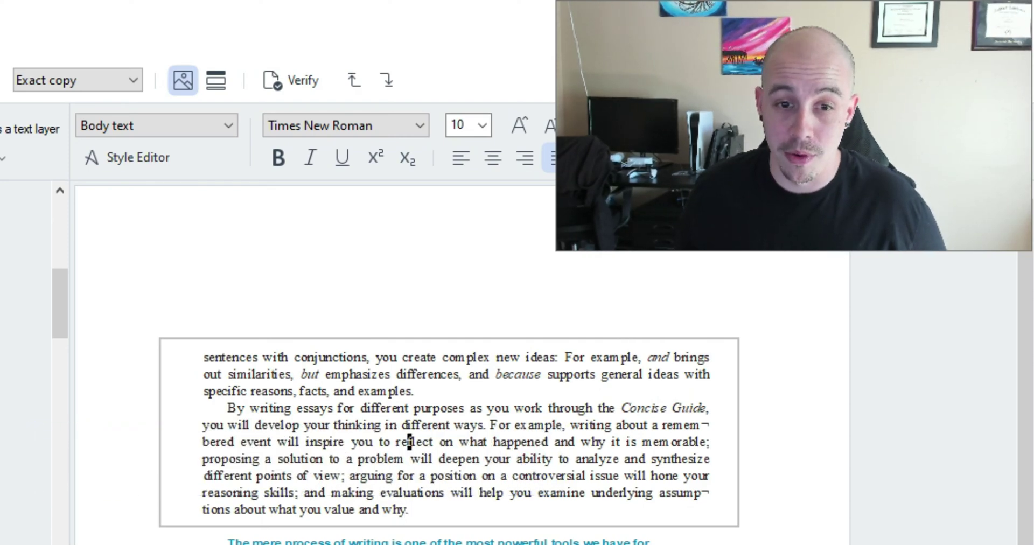
left_click(431, 541)
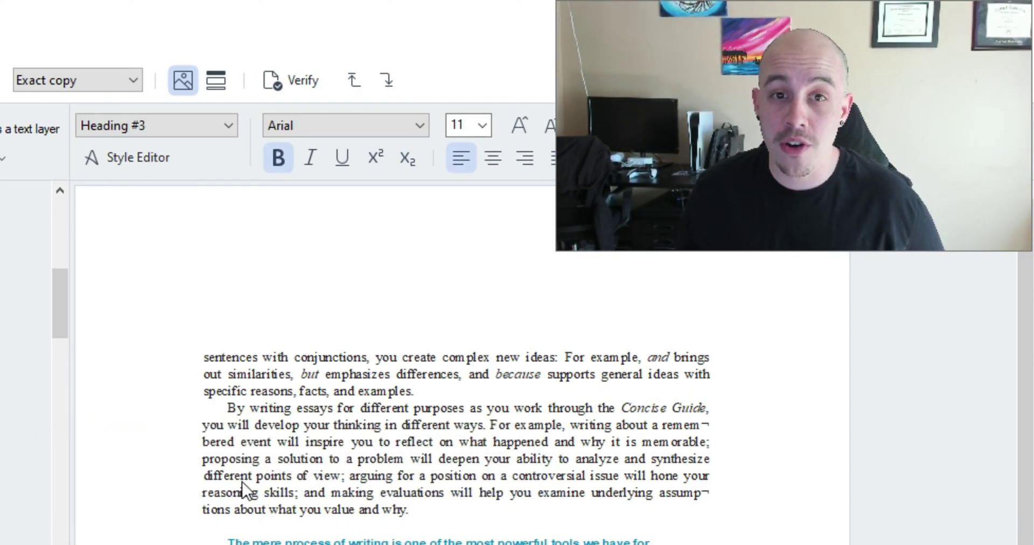
left_click(236, 126)
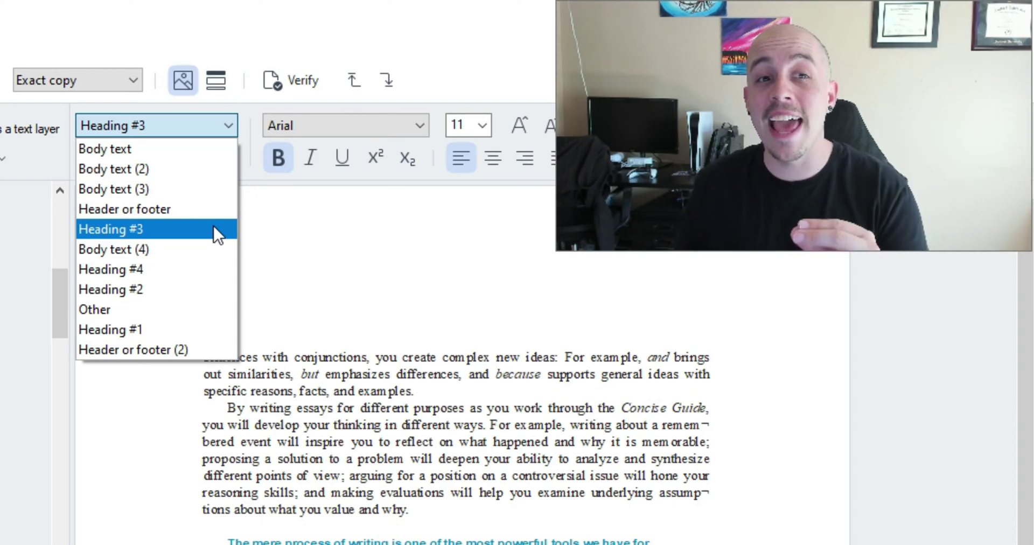
left_click(214, 229)
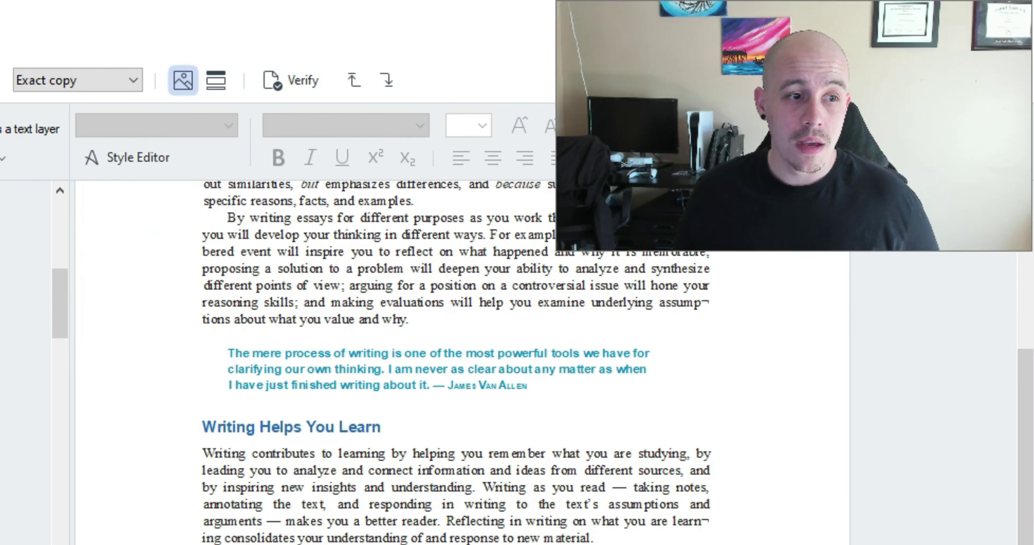
- Go to page 4 and delete the text area over its running header
scroll(463, 361, "down", 5)
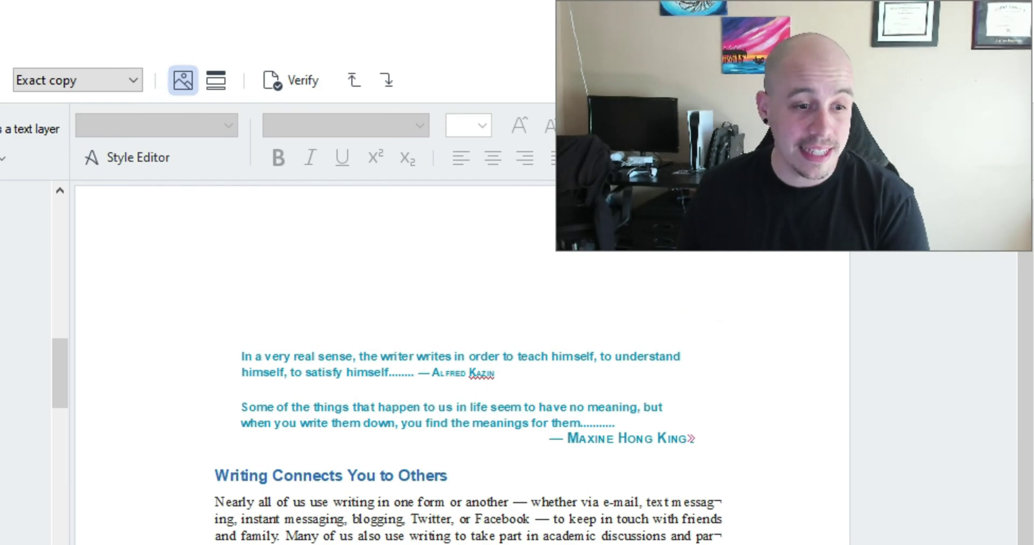
scroll(463, 361, "down", 3)
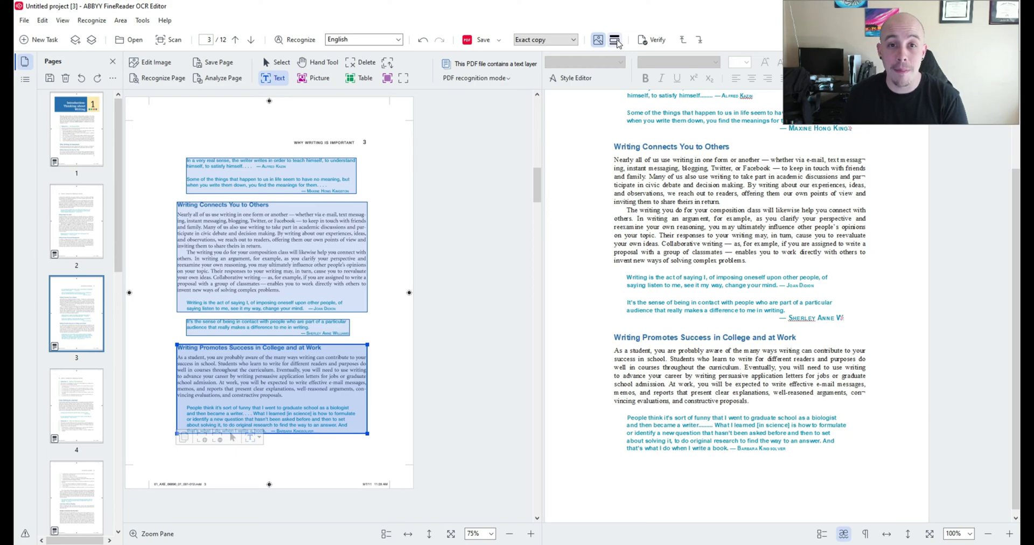
left_click(78, 391)
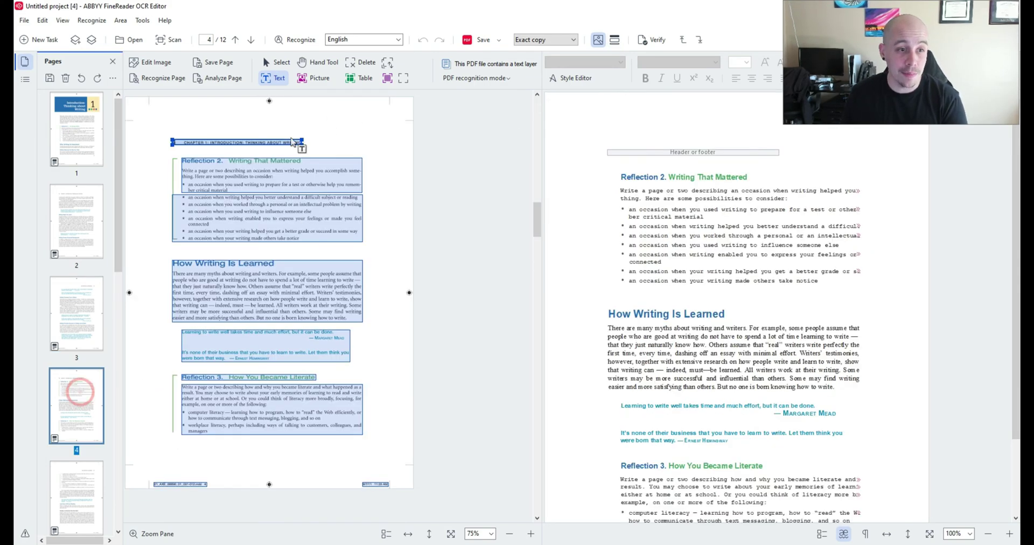
left_click(288, 141)
key("Delete")
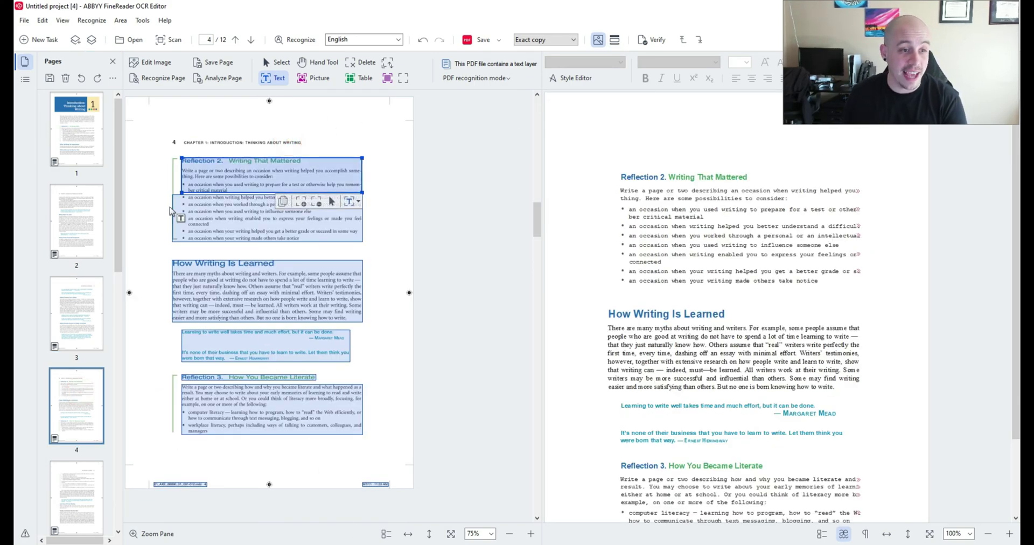
- Fit the Reflection 2 text area around its whole bullet list and recognize page 4
left_click_drag(171, 209, 177, 209)
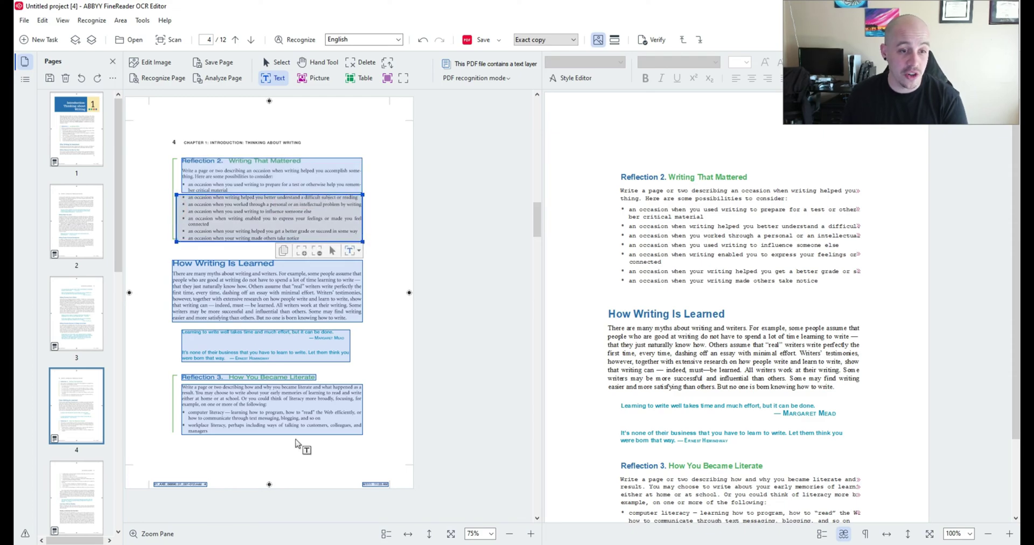
left_click(150, 77)
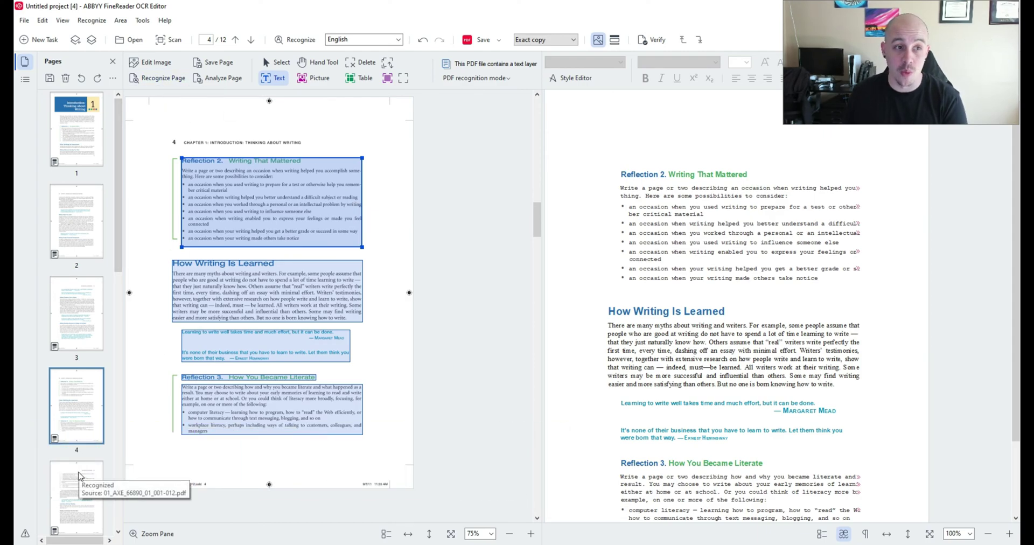
- Delete the running header and footer areas from pages 5 and 6
left_click(80, 475)
left_click(186, 484)
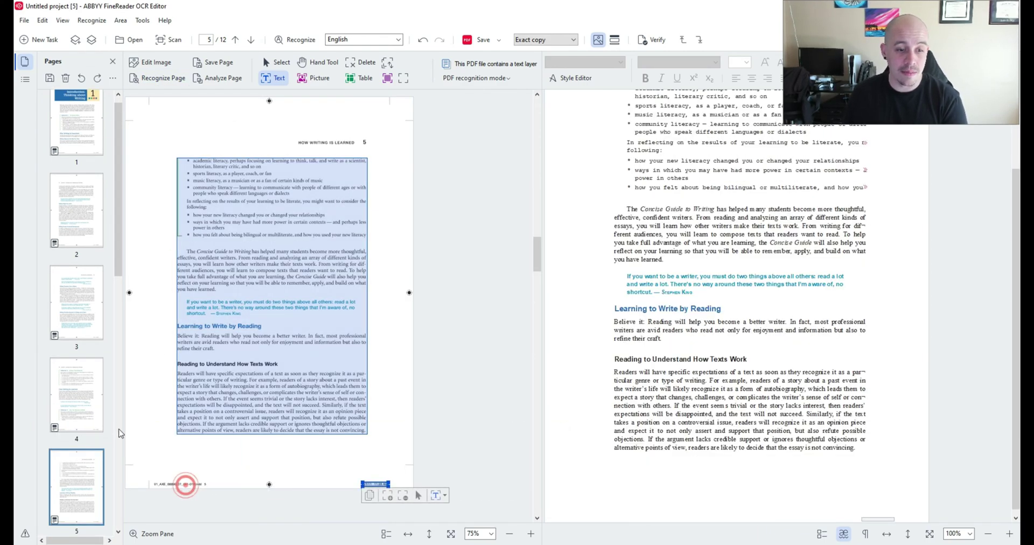
scroll(81, 474, "down", 5)
left_click(79, 183)
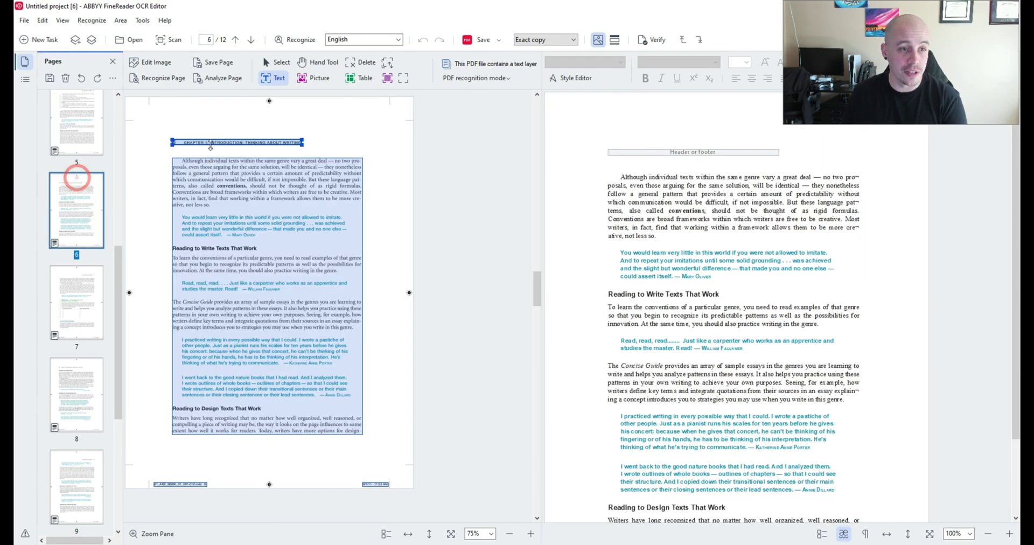
left_click(217, 154)
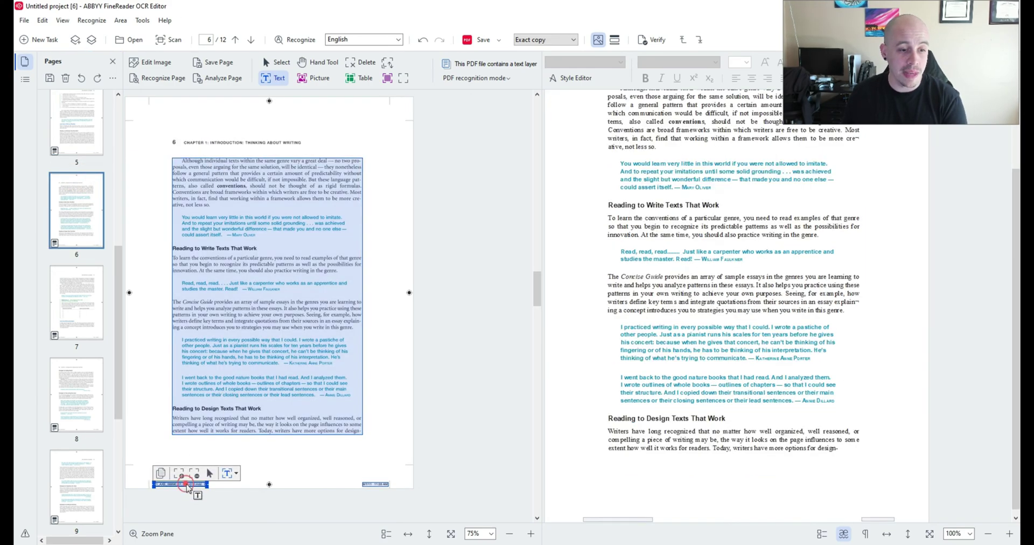
- Delete the running header, page number and footer areas from page 7
left_click(82, 301)
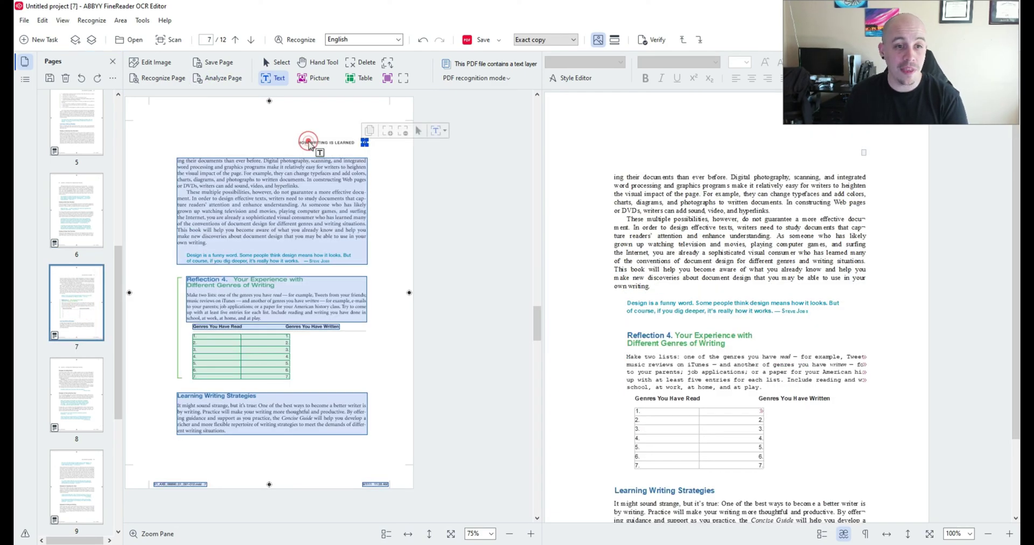
key("Delete")
left_click(202, 483)
key("Delete")
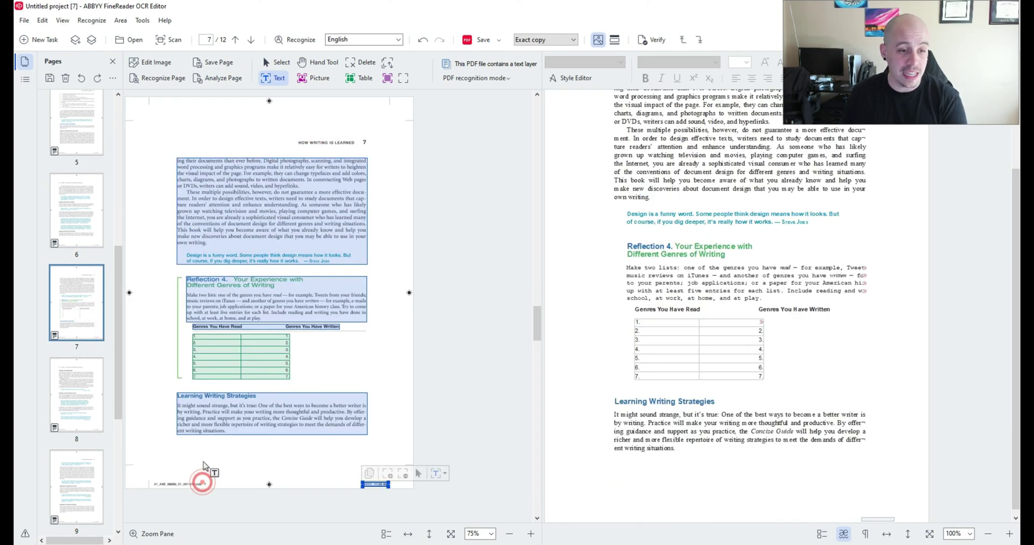
key("Delete")
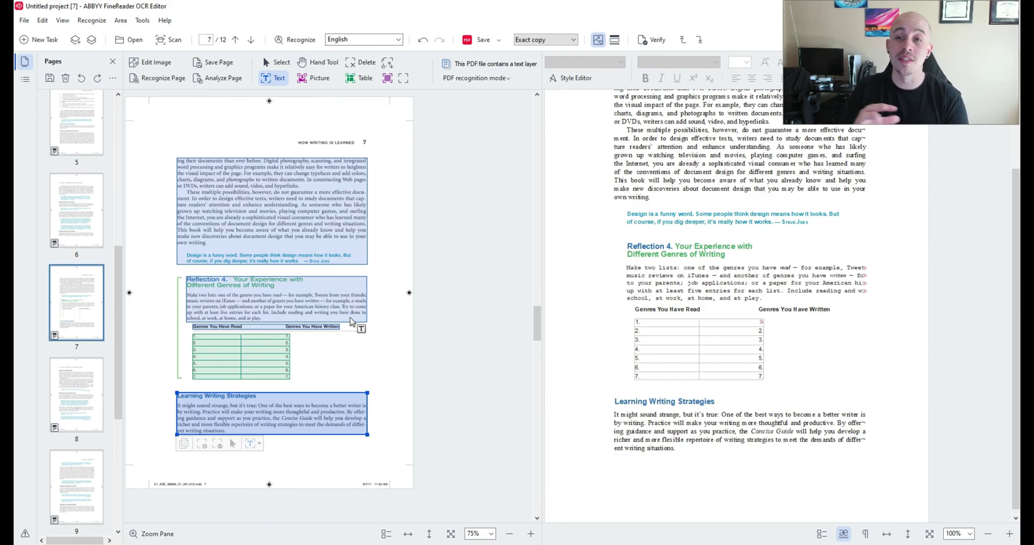
- Change the area type of the numbered table under "Genres You Have Read" on page 7 to Picture
right_click(262, 345)
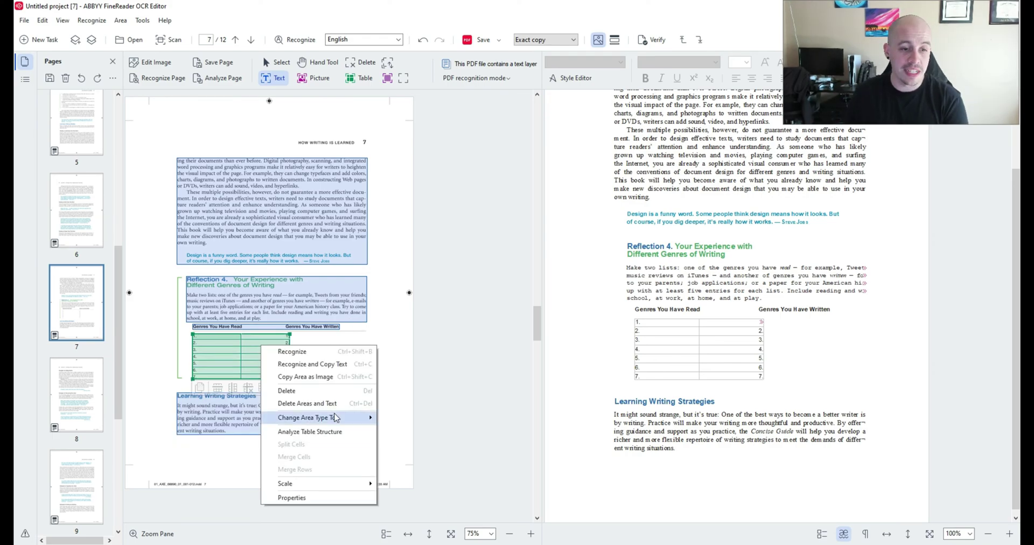
mouse_move(342, 419)
left_click(401, 444)
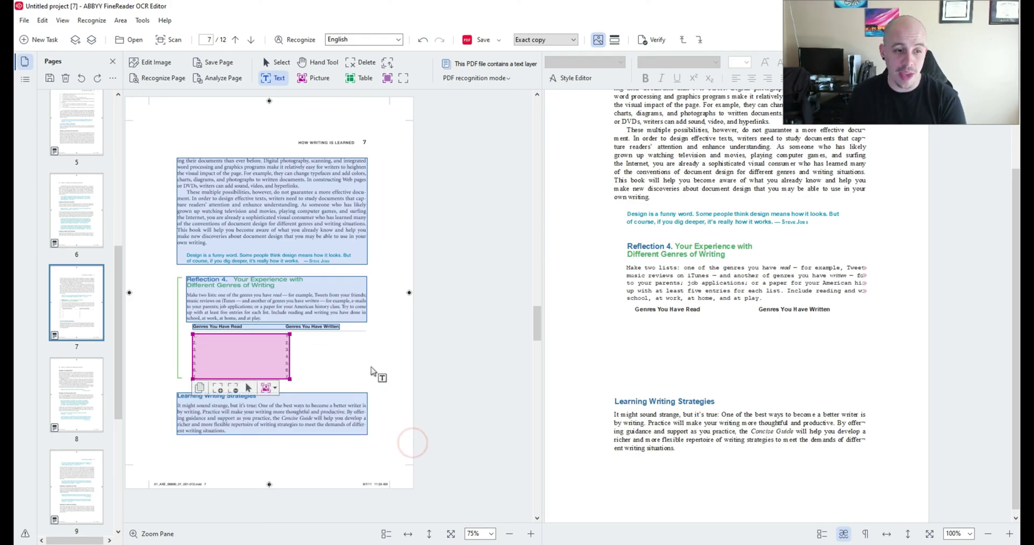
- Delete the running header and footer areas from page 8 and the running header area from page 9
scroll(368, 366, "down", 3)
left_click(293, 139)
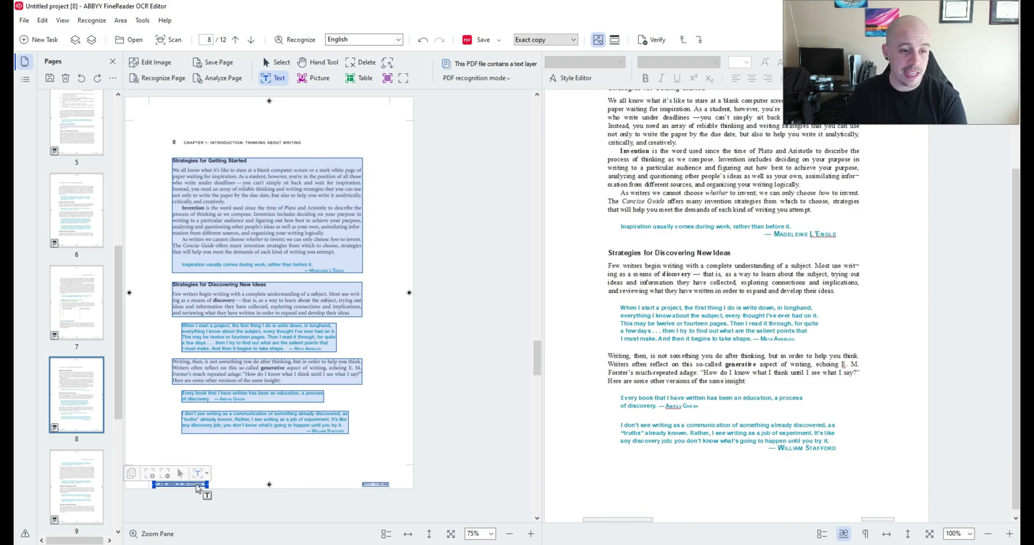
left_click(196, 483)
scroll(302, 145, "down", 3)
left_click(334, 138)
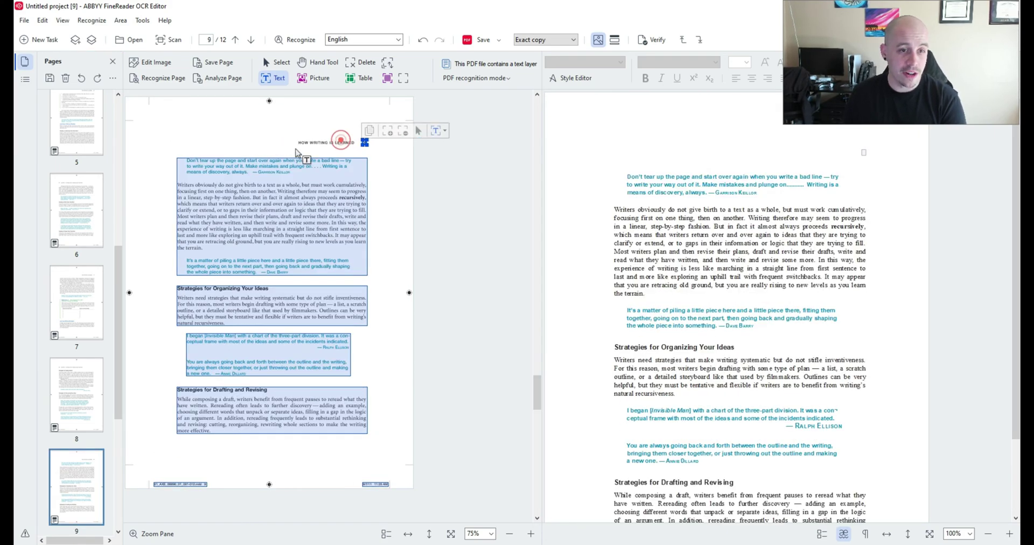
- Delete the running header areas from pages 10 and 12, plus the footer and registration-mark picture areas on page 12
scroll(210, 487, "down", 3)
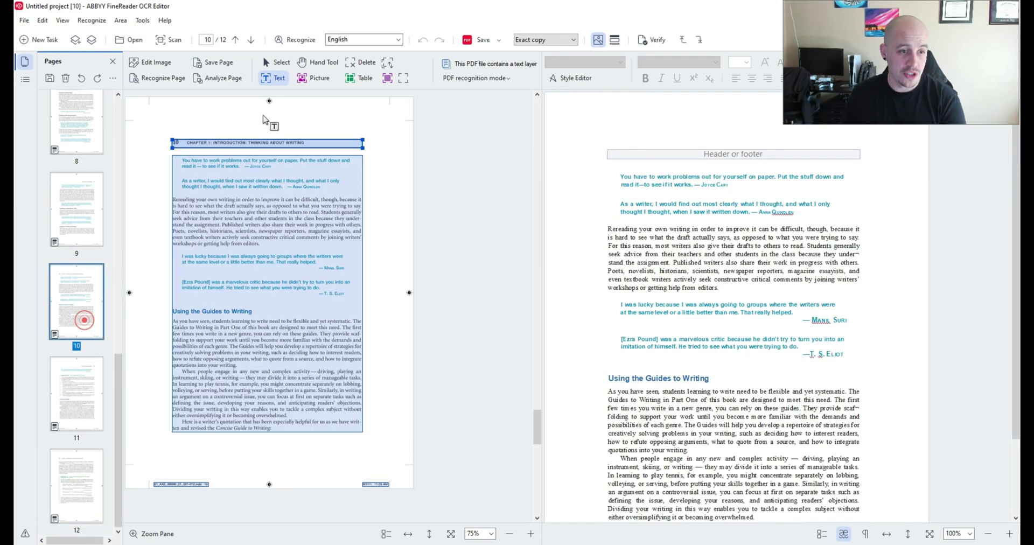
left_click(273, 141)
left_click(64, 477)
left_click(254, 138)
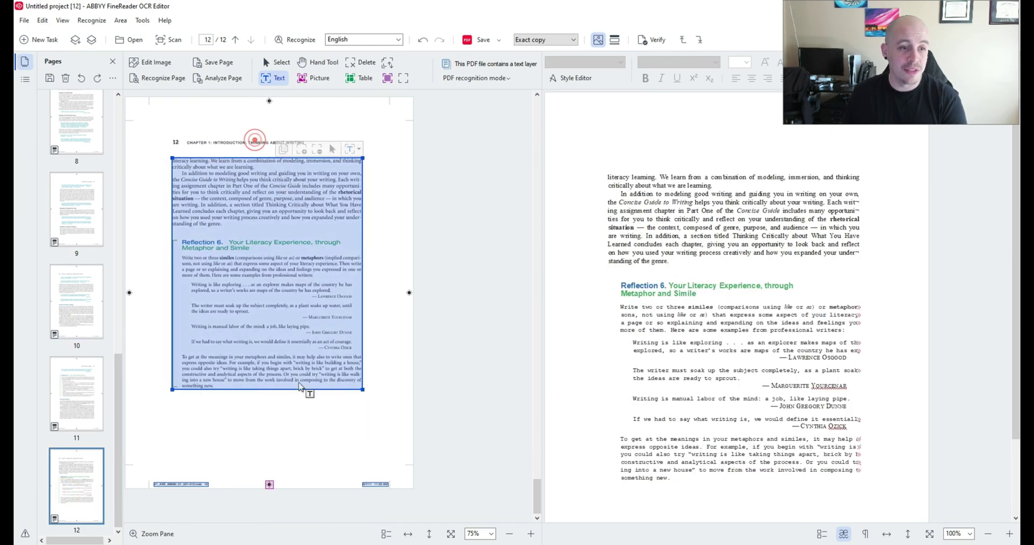
left_click(194, 484)
key("Delete")
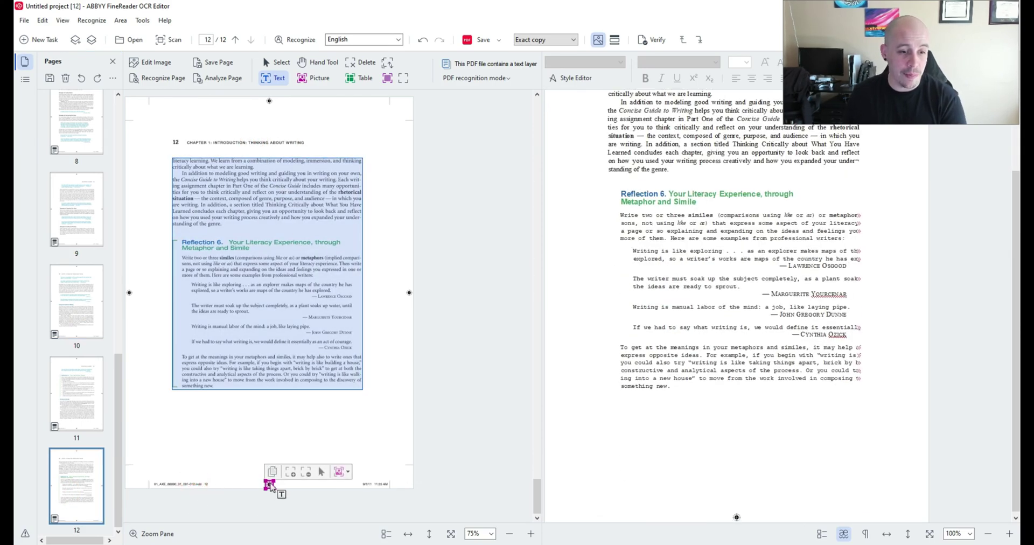
left_click(257, 388)
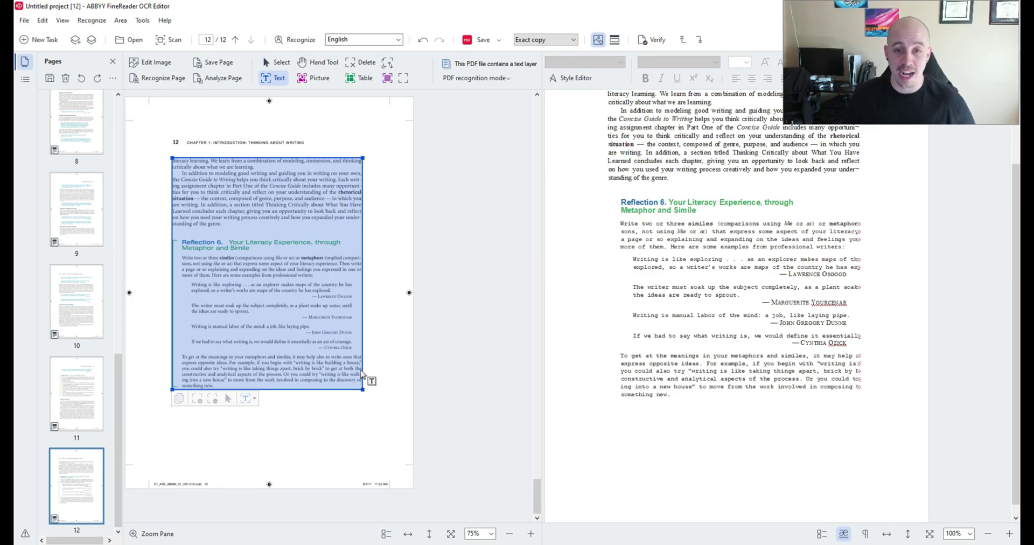
- Return to page 1 of the chapter and choose Exact copy as the output layout
scroll(369, 400, "up", 2)
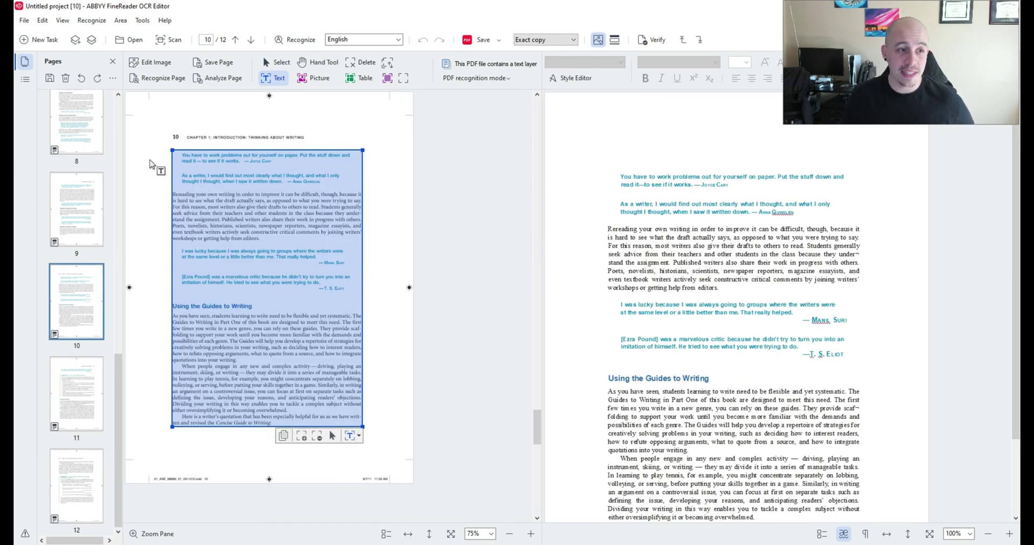
left_click(121, 361)
left_click(76, 129)
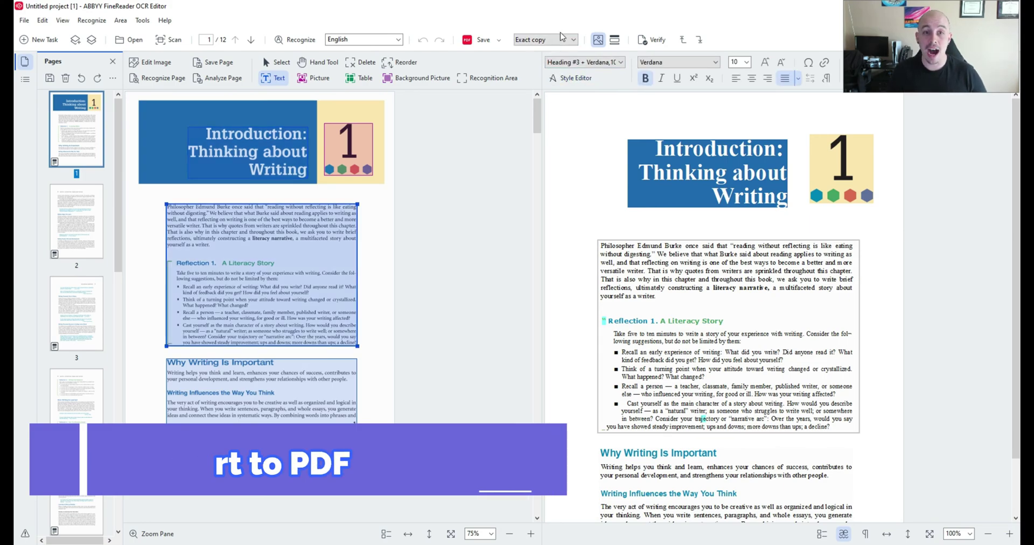
left_click(573, 40)
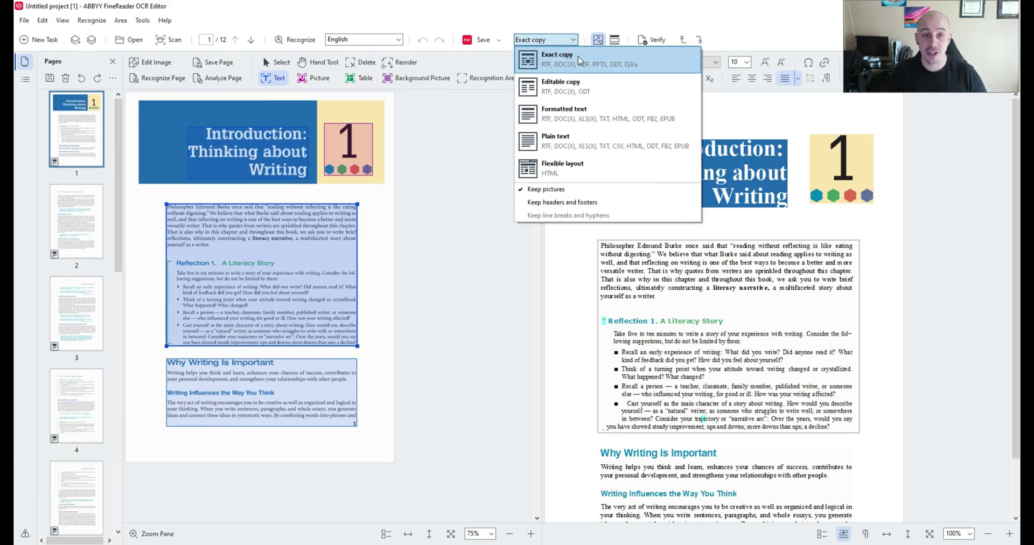
left_click(580, 61)
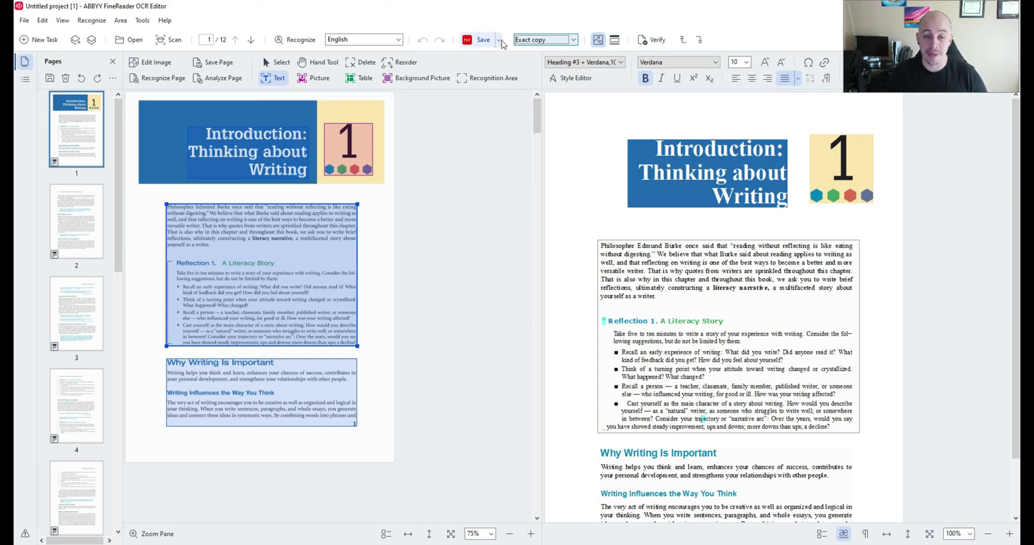
- Save the document as a Searchable PDF named 01_AXE_66890_01_001-012.pdf on the Desktop, replacing the existing file
left_click(499, 40)
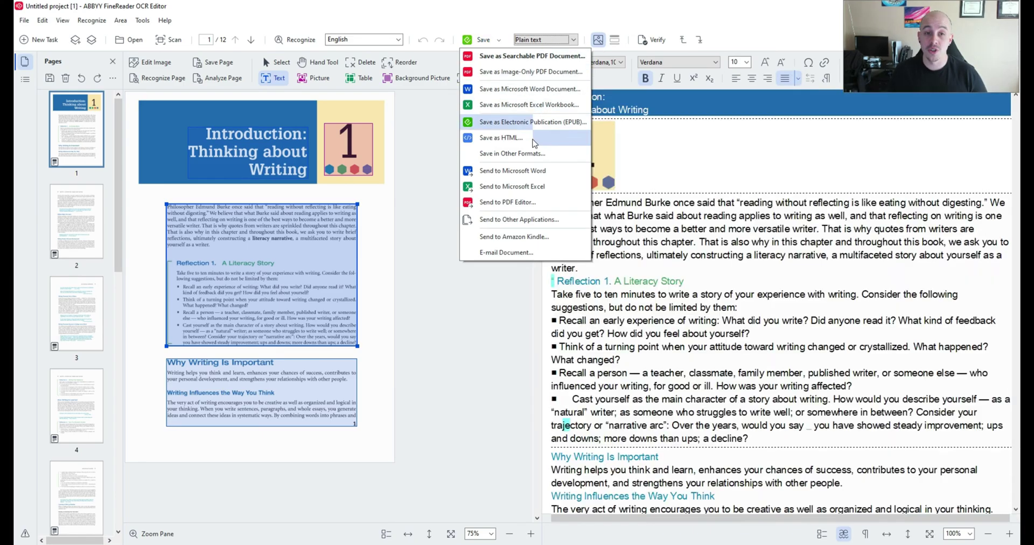
left_click(505, 56)
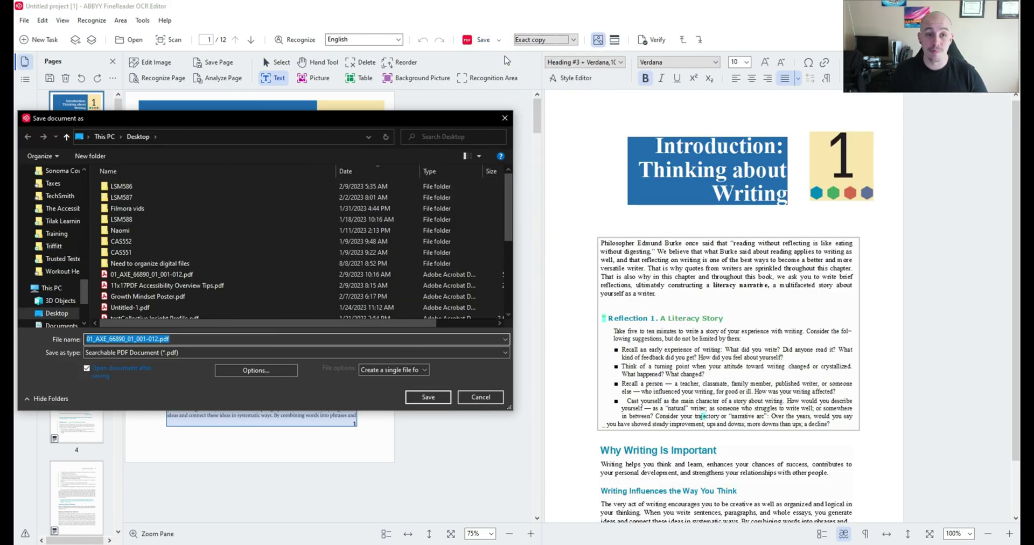
left_click(428, 397)
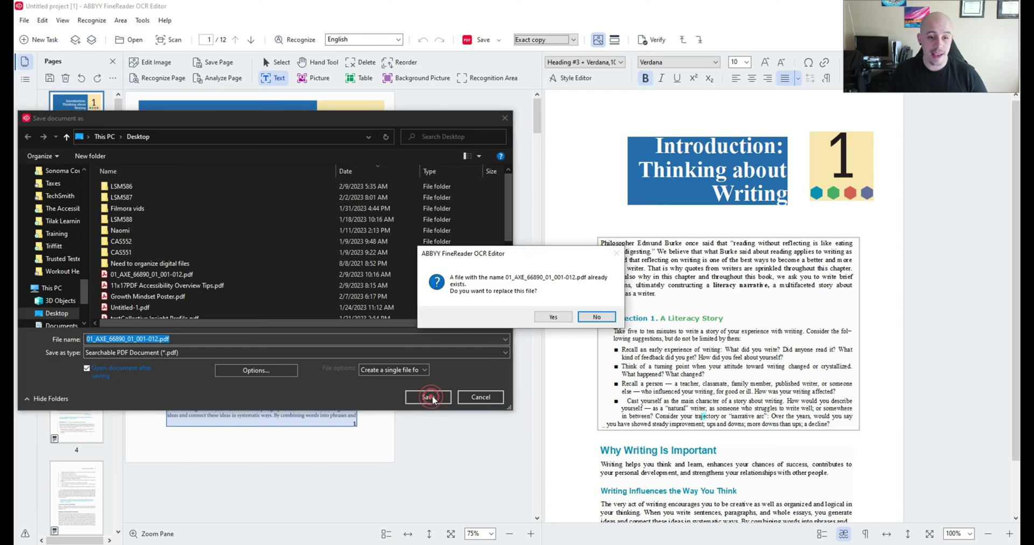
left_click(544, 323)
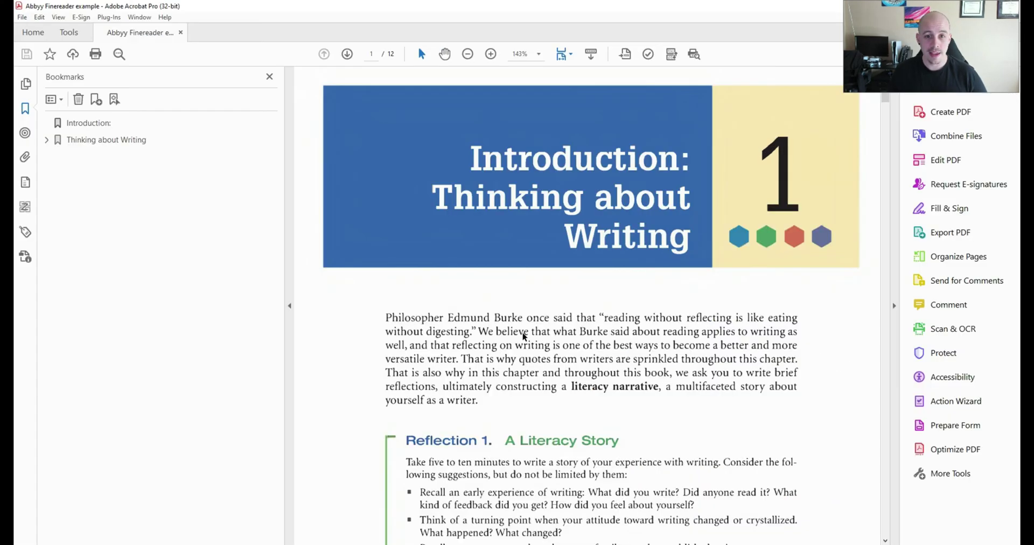
- In Adobe Acrobat Pro, view the exported PDF at 100%, narrow the navigation pane, show the tag tree and examine the title's H1 tags
scroll(634, 233, "down", 2)
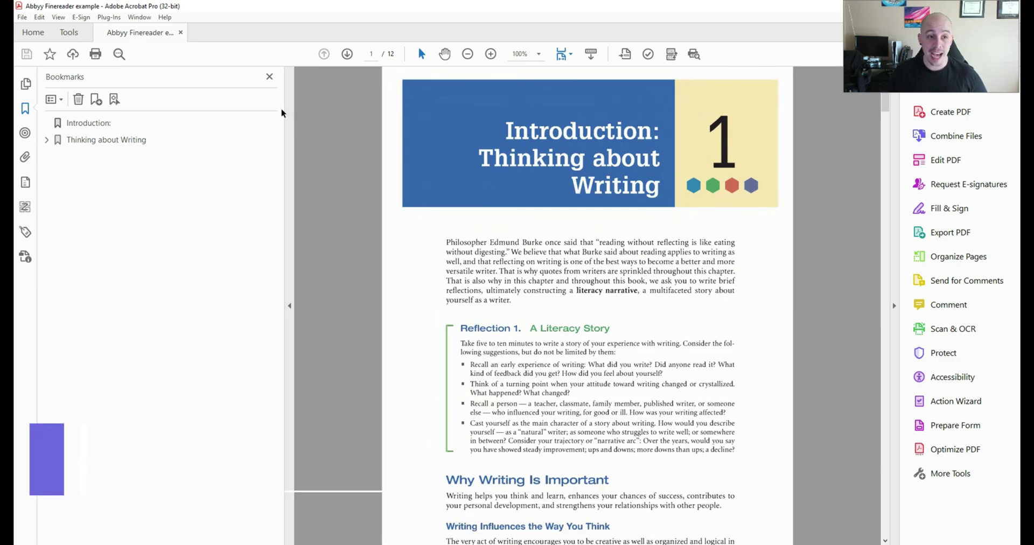
left_click_drag(284, 107, 252, 107)
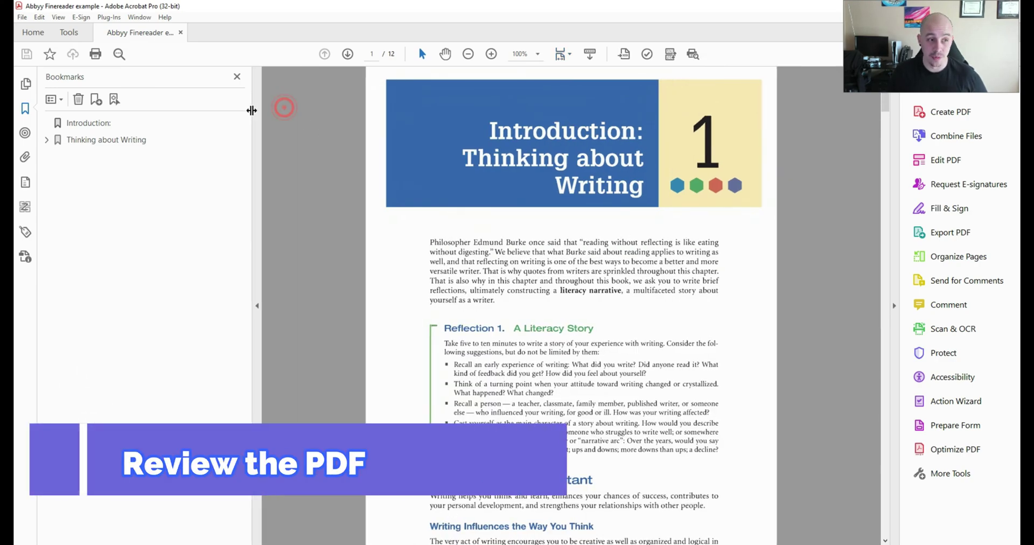
left_click(25, 231)
left_click(99, 169)
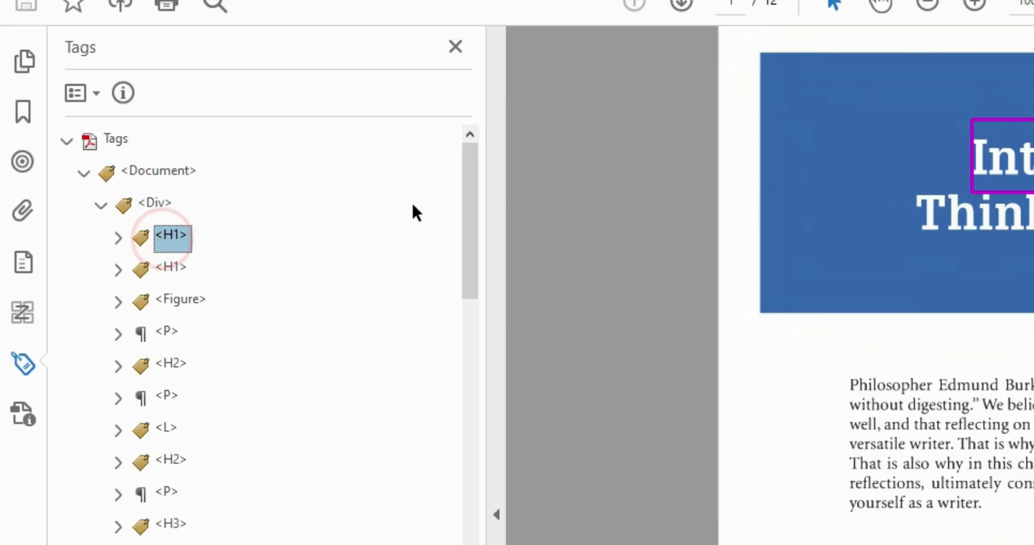
key("Down")
key("Down")
key("Up")
key("Up")
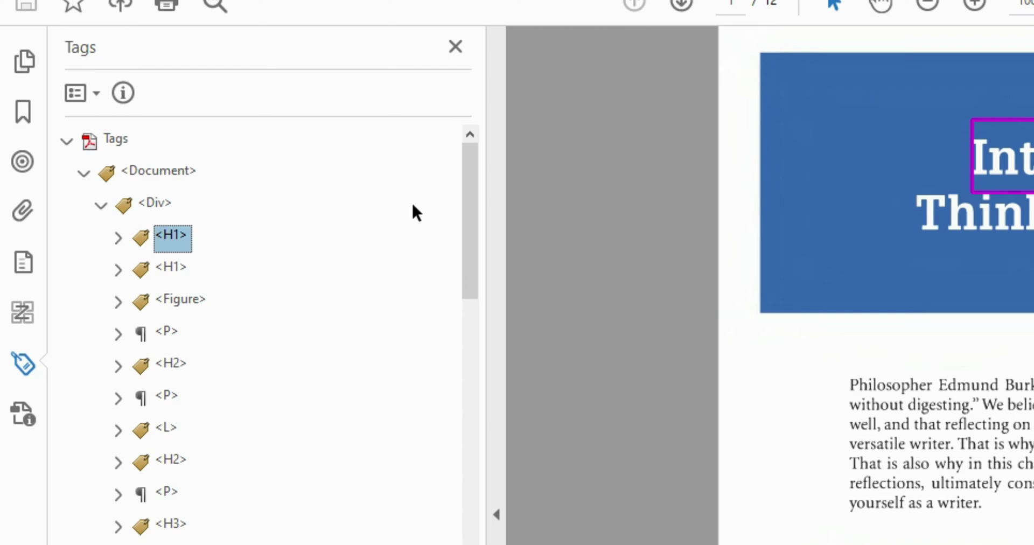
- Move the Span of the second H1 tag into the first H1 and delete the emptied H1 tag
key("Down")
key("Right")
key("Right")
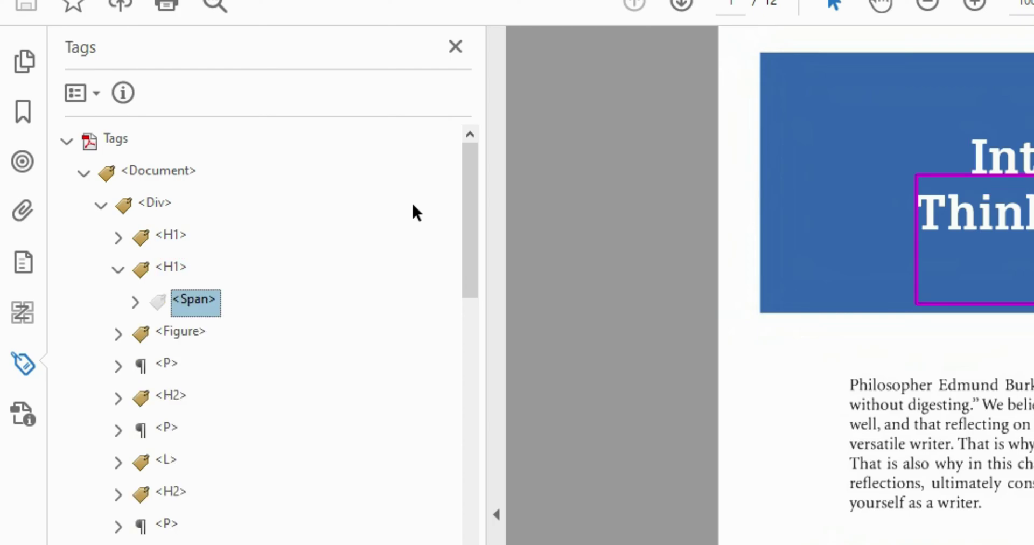
key("Up")
key("Up")
key("Right")
key("Right")
key("ctrl+v")
key("Down")
key("Delete")
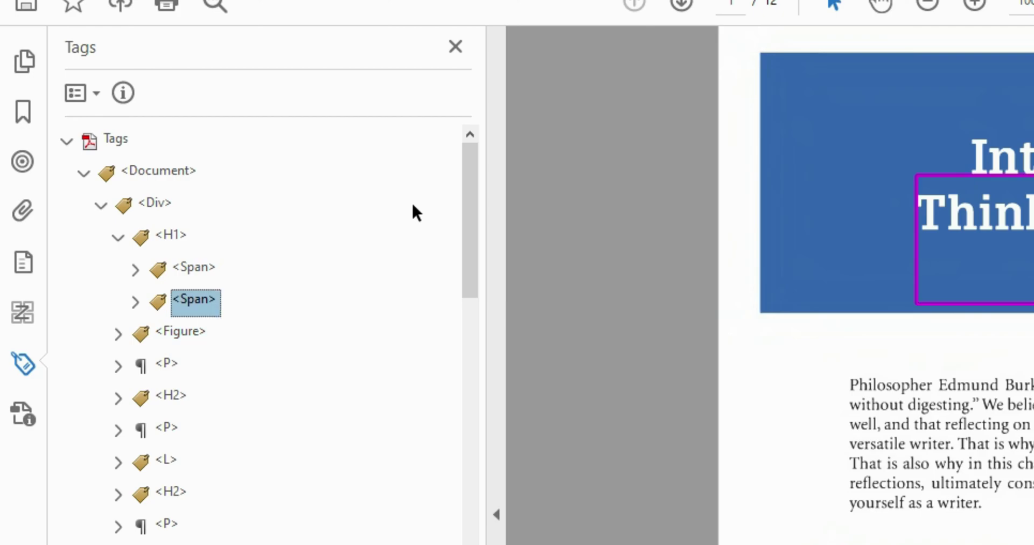
key("Left")
key("Left")
- Examine the page 1 tags from the chapter figure through the Reflection 1 list to the "Why Writing Is Important" section
key("Down")
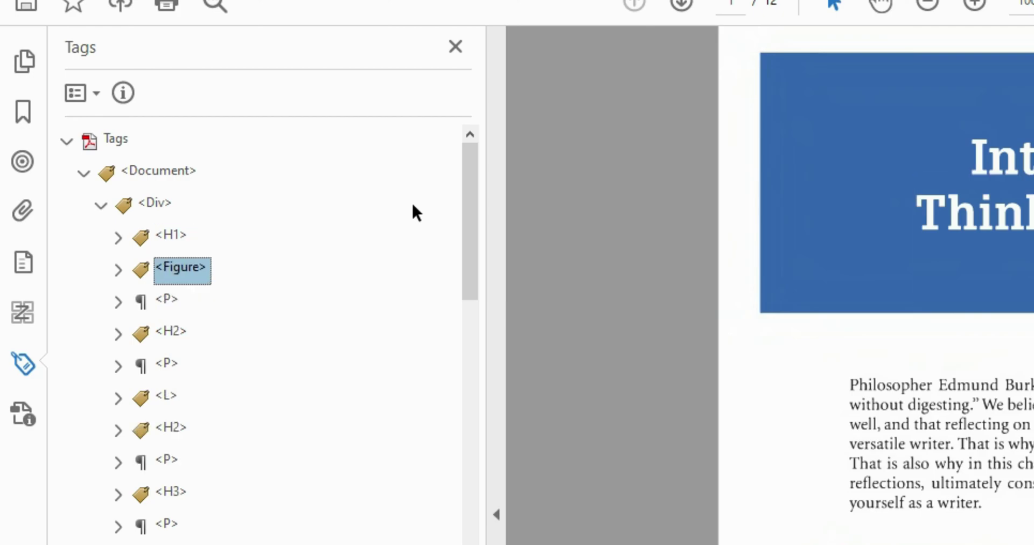
key("Down")
key("Down")
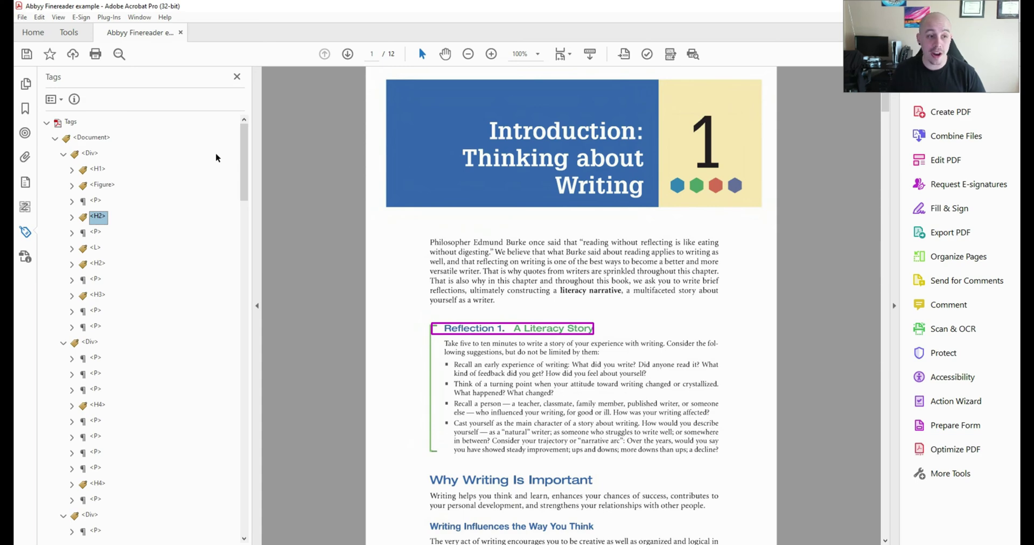
key("Down")
key("Down")
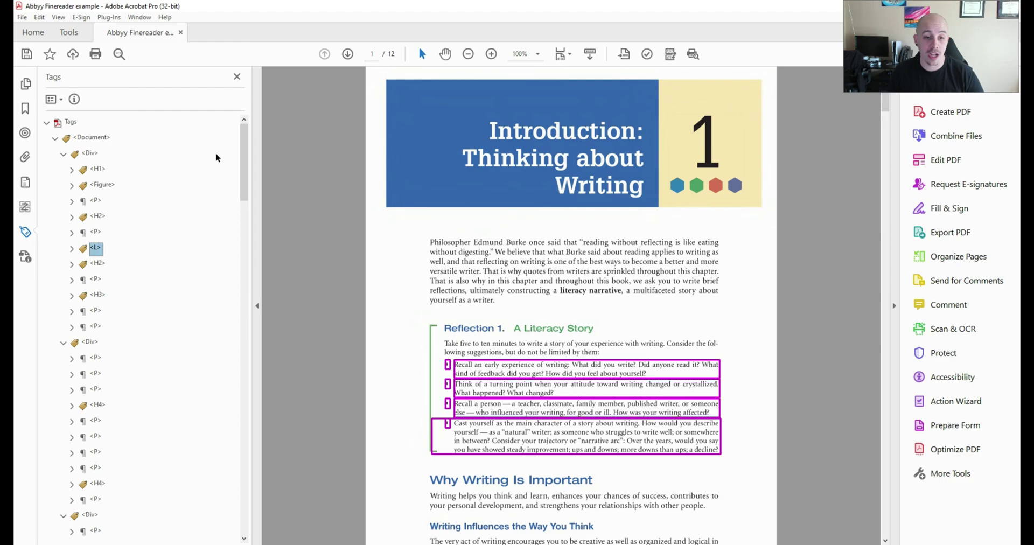
key("Down")
key("Down")
key("Down")
key("Down")
key("Down")
key("Down")
key("Down")
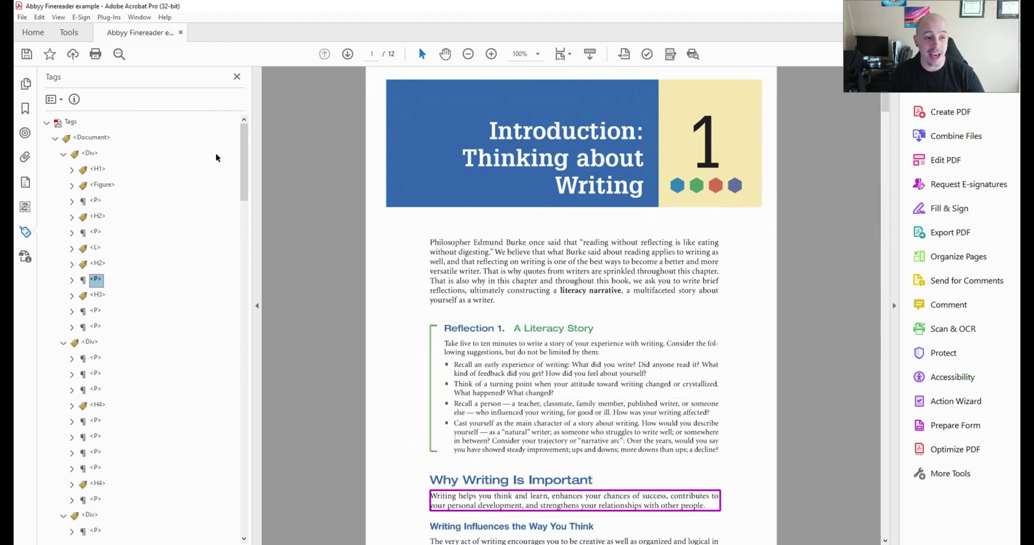
- Examine the heading and paragraph tags from the end of page 1 through page 2 to the page 3 Div
key("Down")
key("Down")
key("Down")
key("Down")
key("Down")
key("Down")
key("Down")
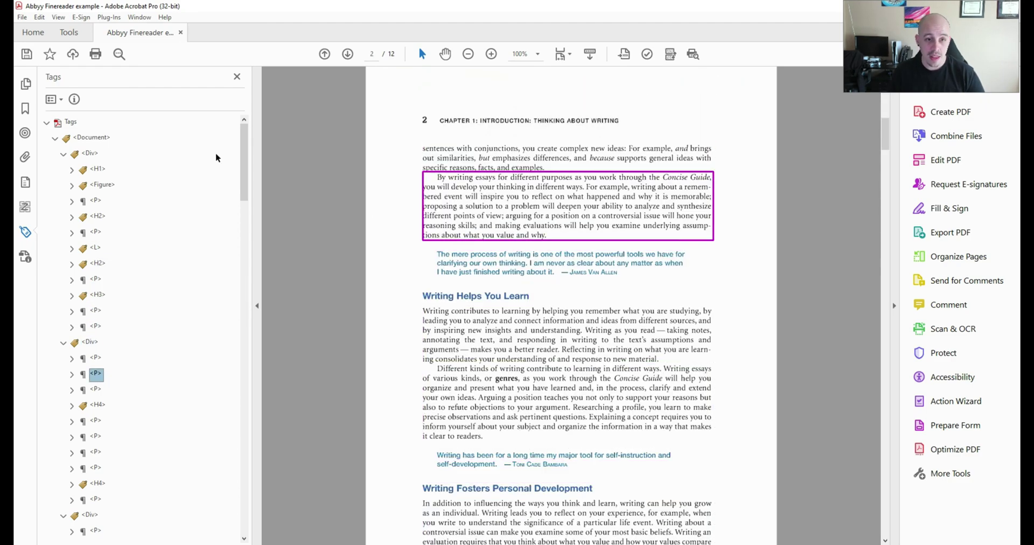
key("Down")
key("Down")
key("Down")
key("Down")
key("Down")
key("Down")
key("Down")
key("Down")
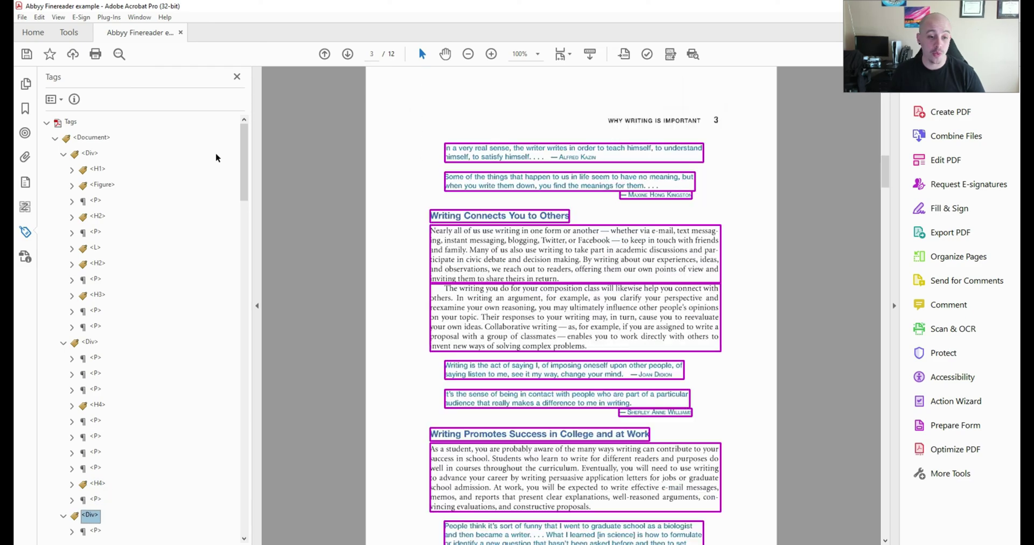
- Change the tag of the "Writing Connects You to Others" heading on page 3 to H3
key("Down")
key("Up")
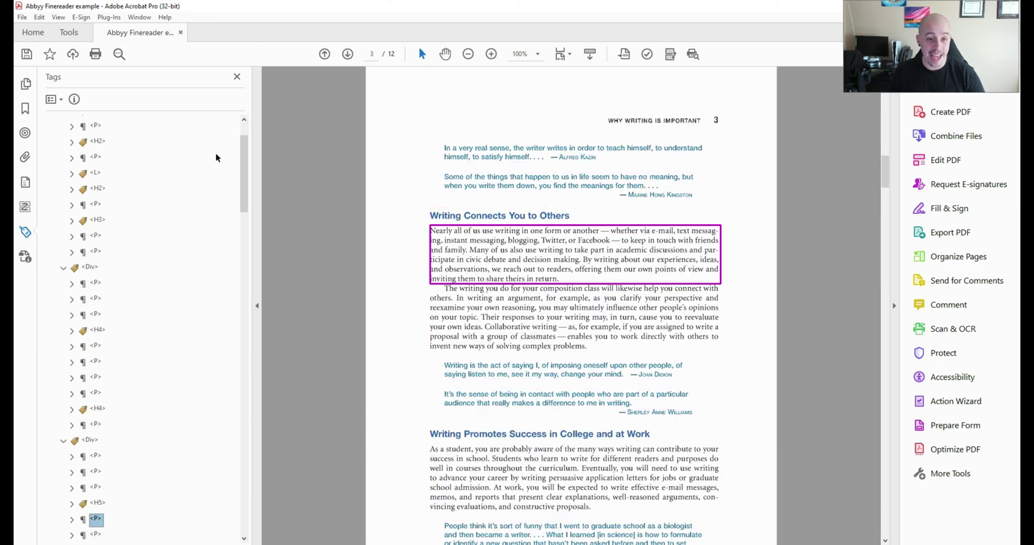
key("Up")
key("Down")
key("Up")
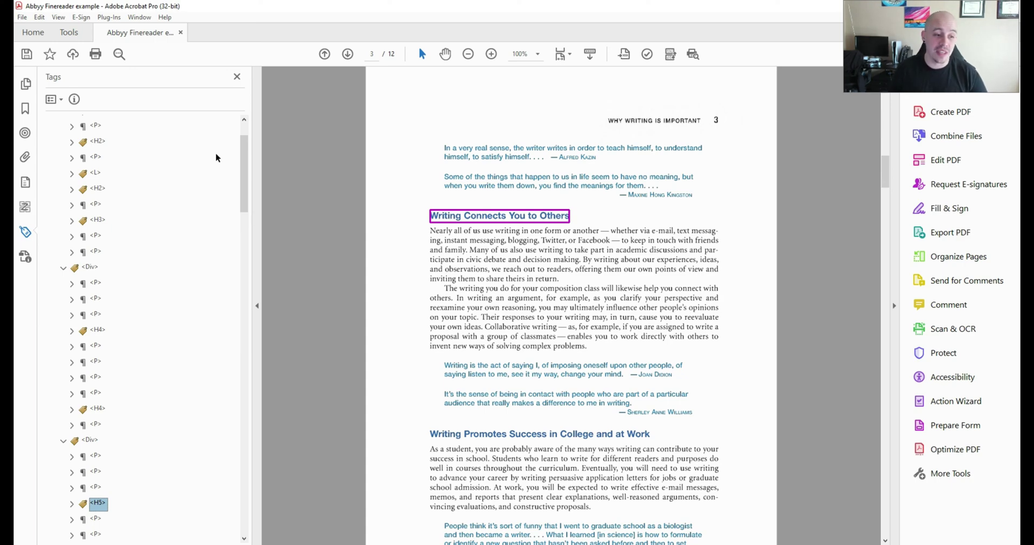
key("F2")
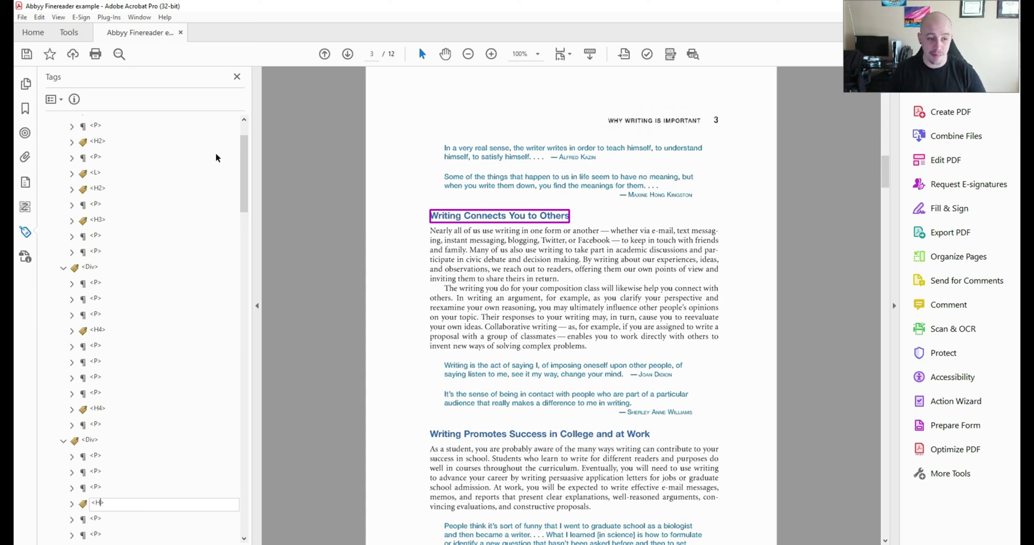
type("3")
key("Return")
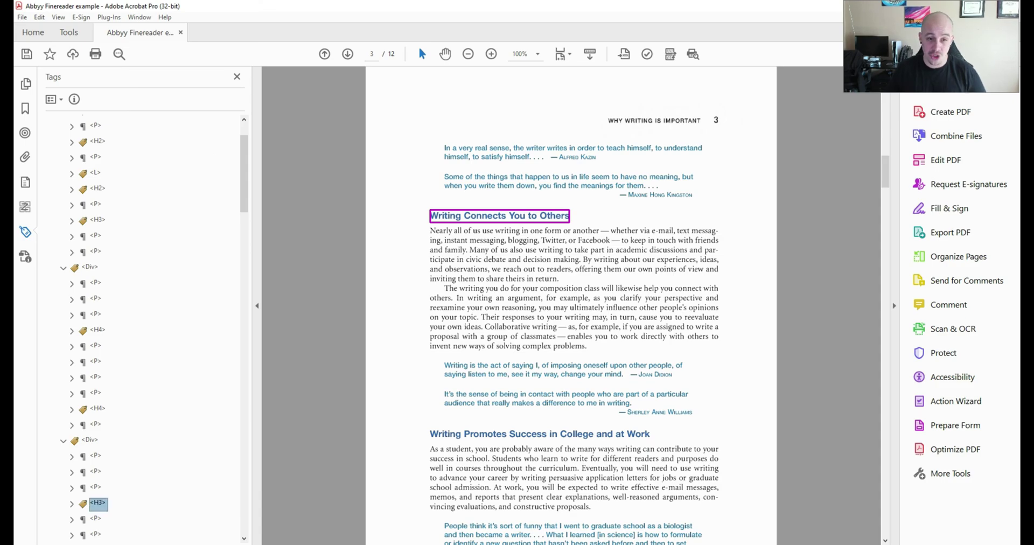
- Examine the tags through the rest of page 3 and the Reflection 2 heading and bullet list on page 4
key("Down")
key("Down")
key("Down")
key("Down")
key("Down")
key("Down")
key("Down")
key("Down")
key("Down")
key("Down")
key("Down")
key("Down")
key("Down")
key("Down")
key("Down")
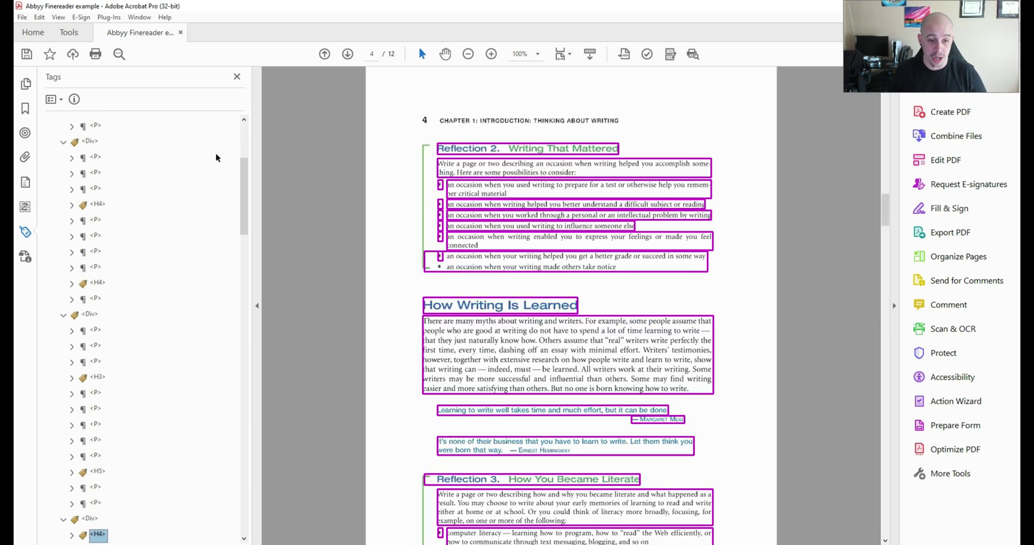
key("Up")
key("Up")
key("Up")
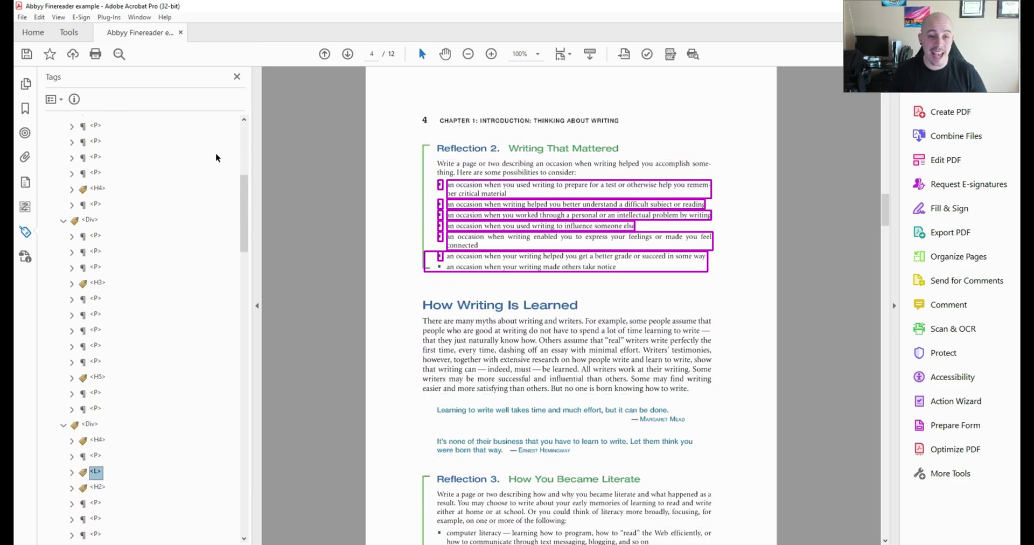